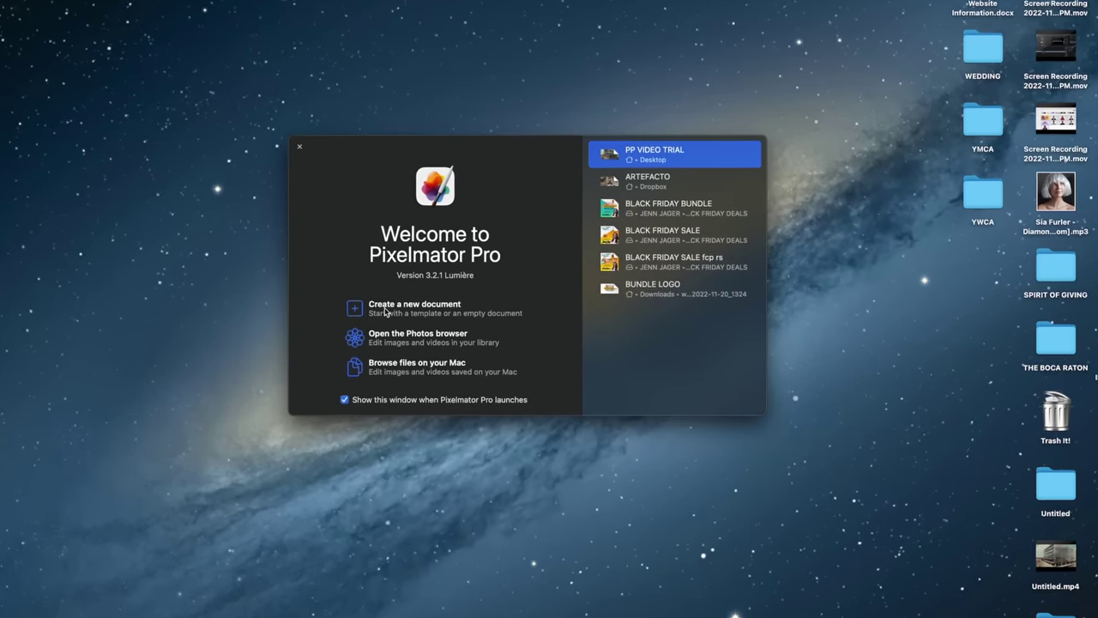
Step: Create a blank 3840 × 2160 document using the Last Used canvas preset
click(385, 309)
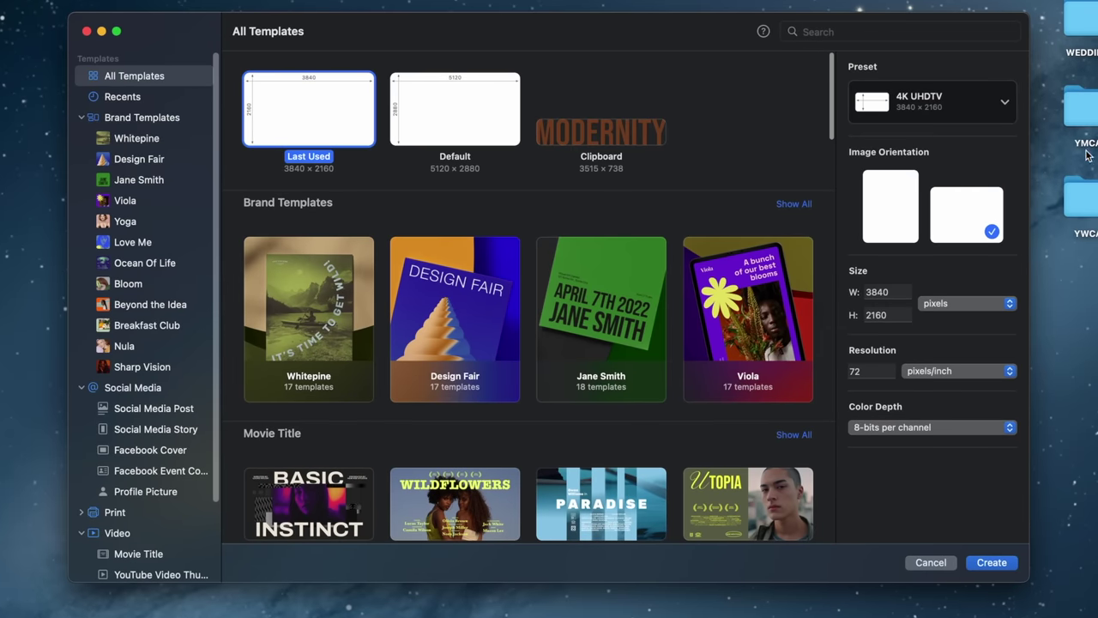
click(1003, 107)
click(289, 113)
click(1004, 563)
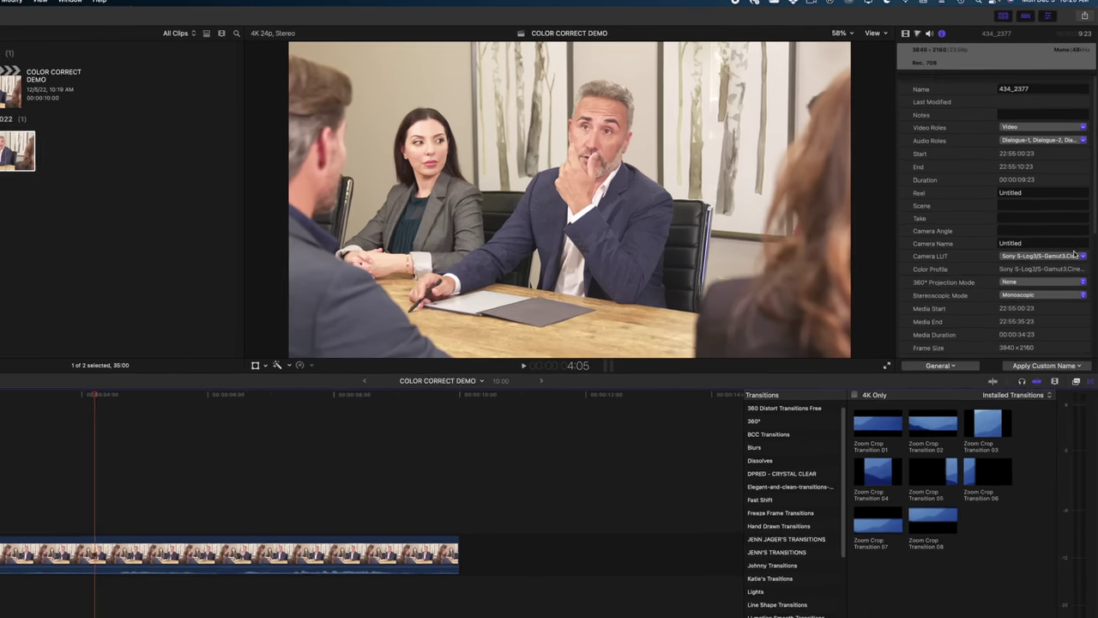
Step: Review the Camera LUT options for clip 434_2377 in the Final Cut Pro inspector
click(1081, 223)
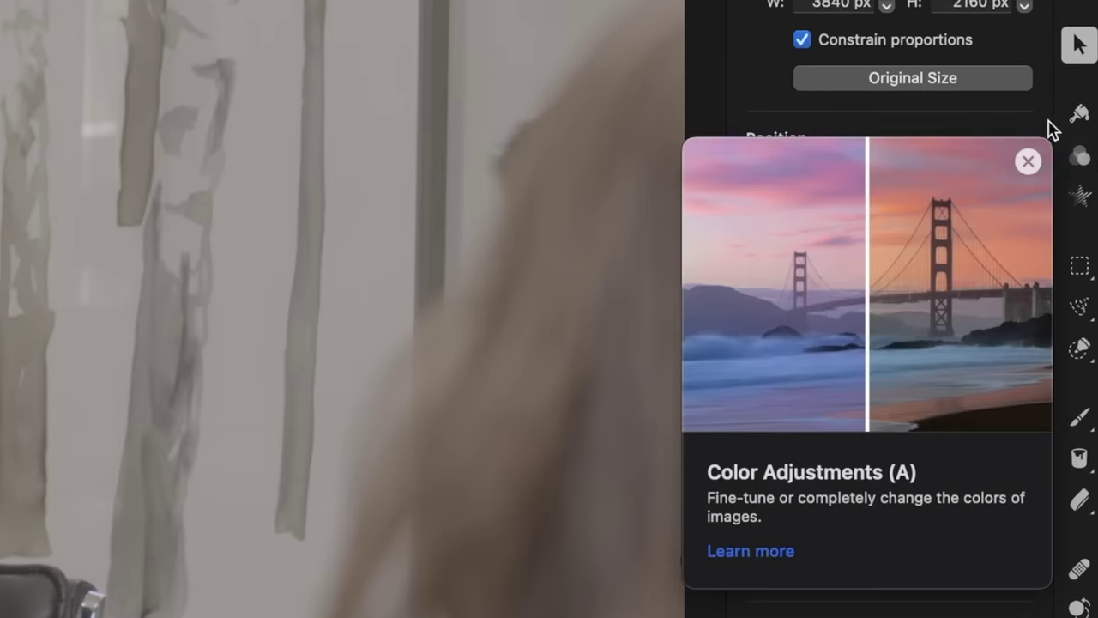
Step: Give the clip an S-shaped RGB curve in Color Adjustments
key(a)
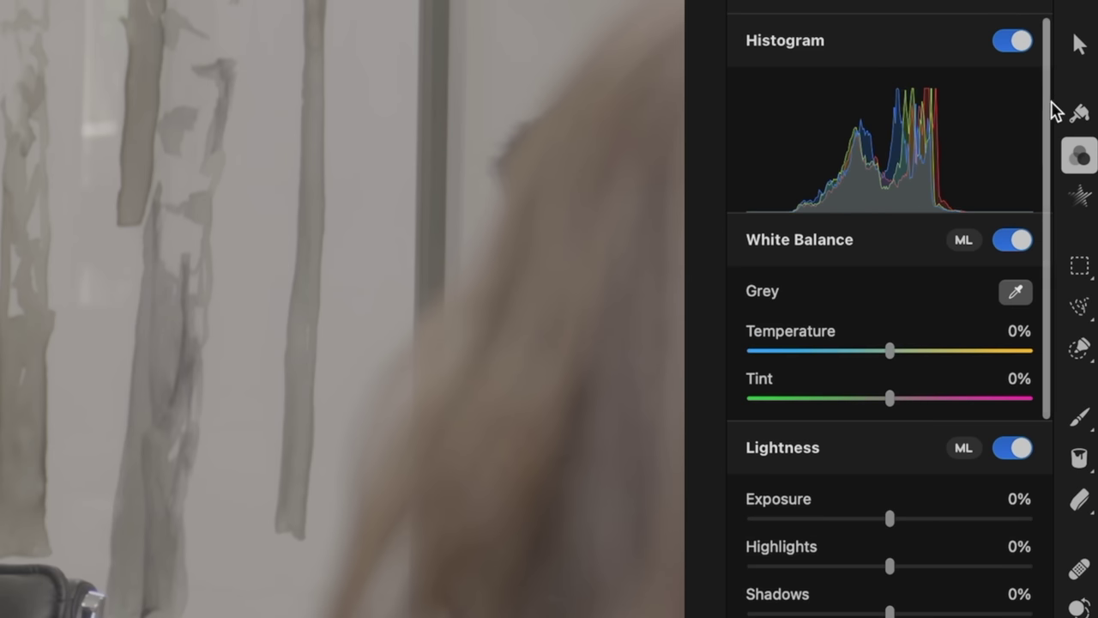
scroll(903, 302, down, 10)
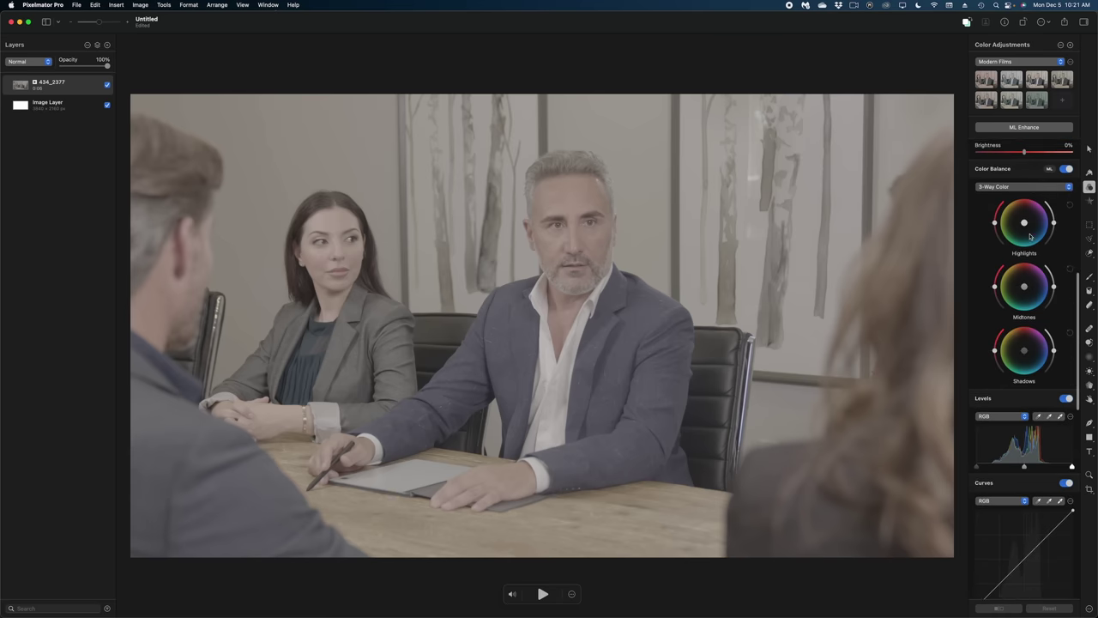
scroll(1029, 236, down, 8)
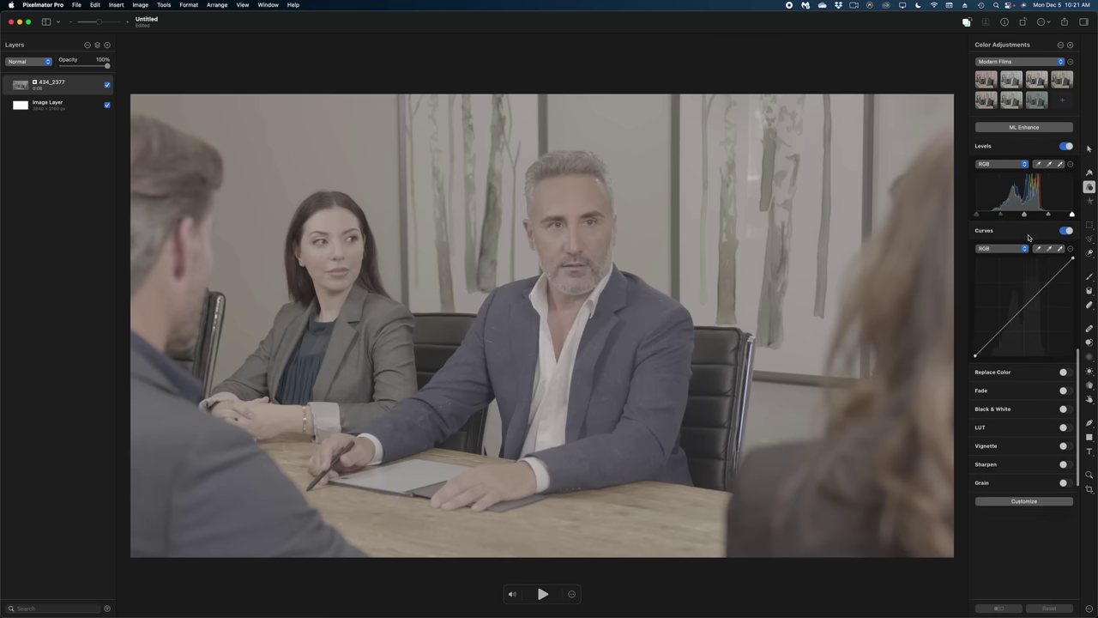
scroll(1029, 239, up, 4)
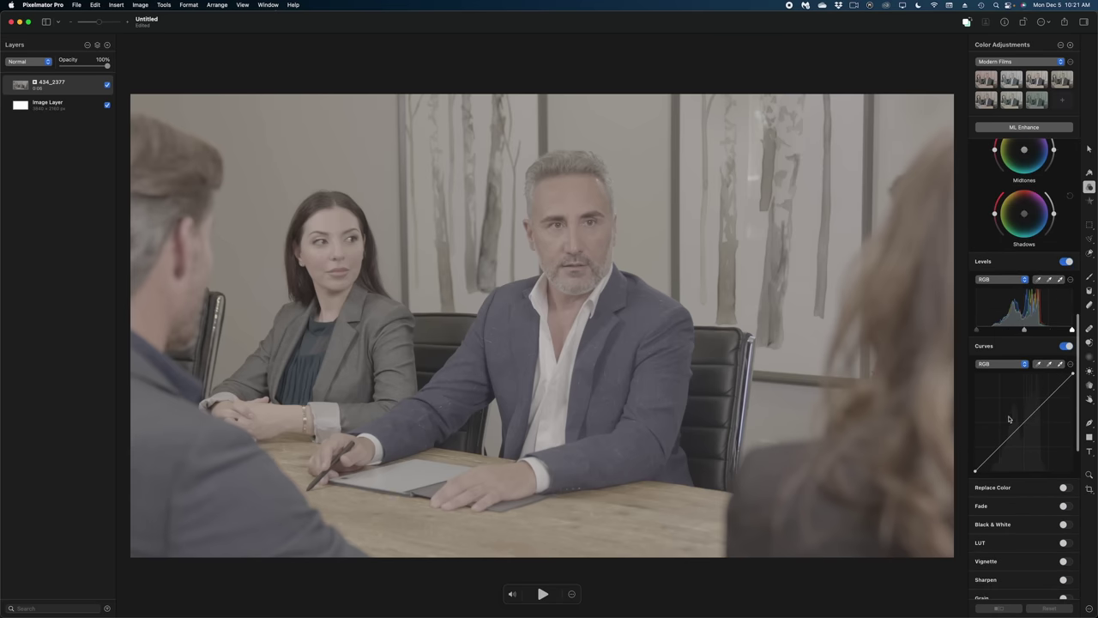
drag(1008, 442, 1012, 448)
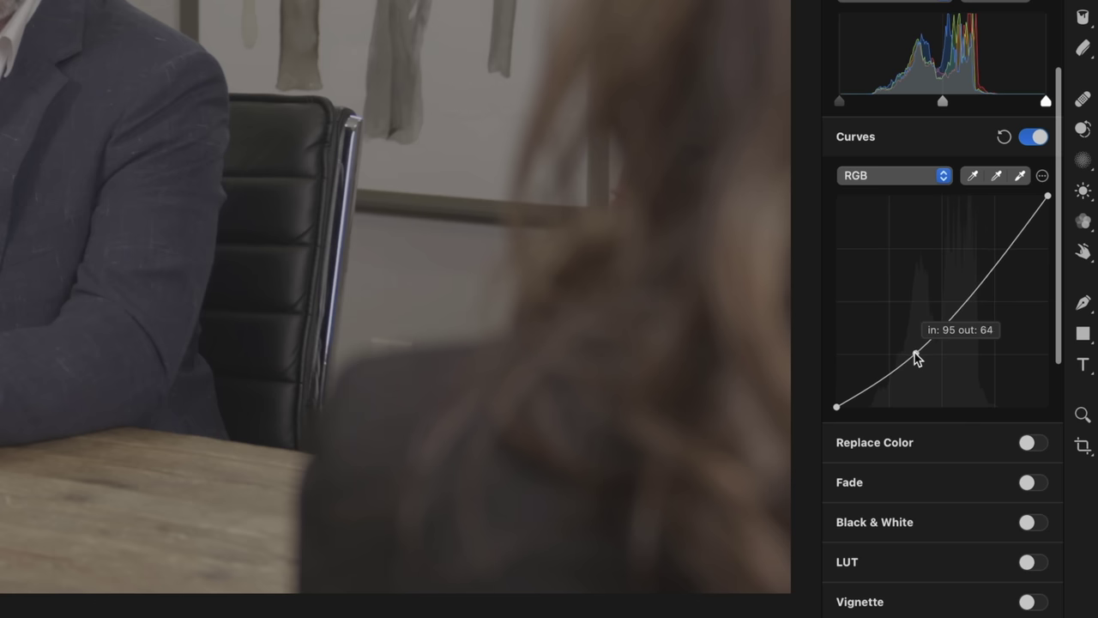
drag(1052, 402, 1047, 395)
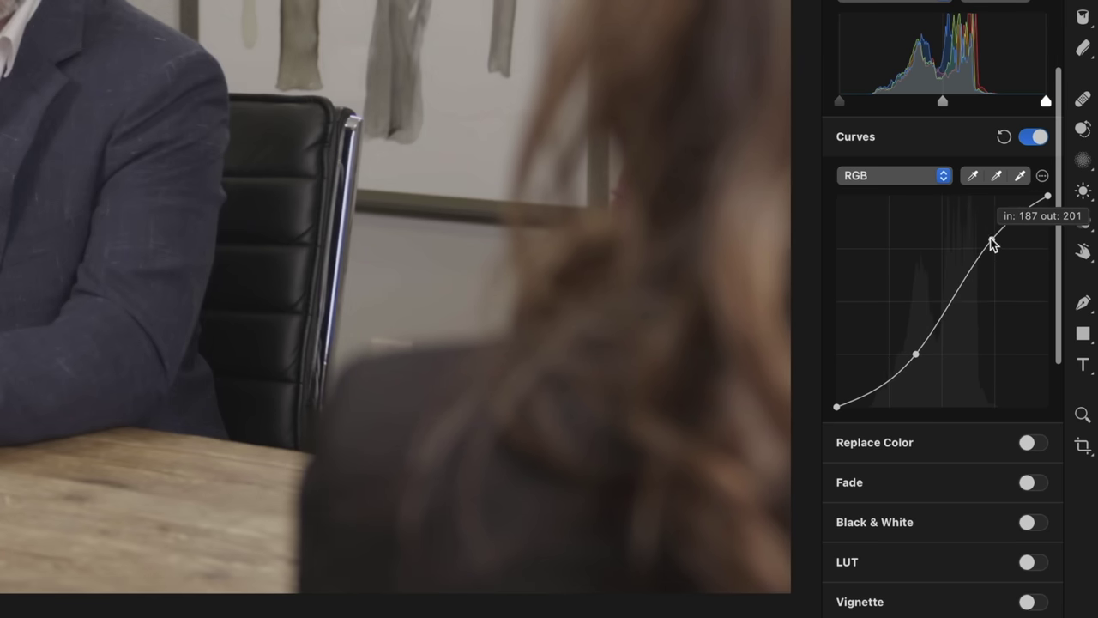
drag(992, 243, 992, 240)
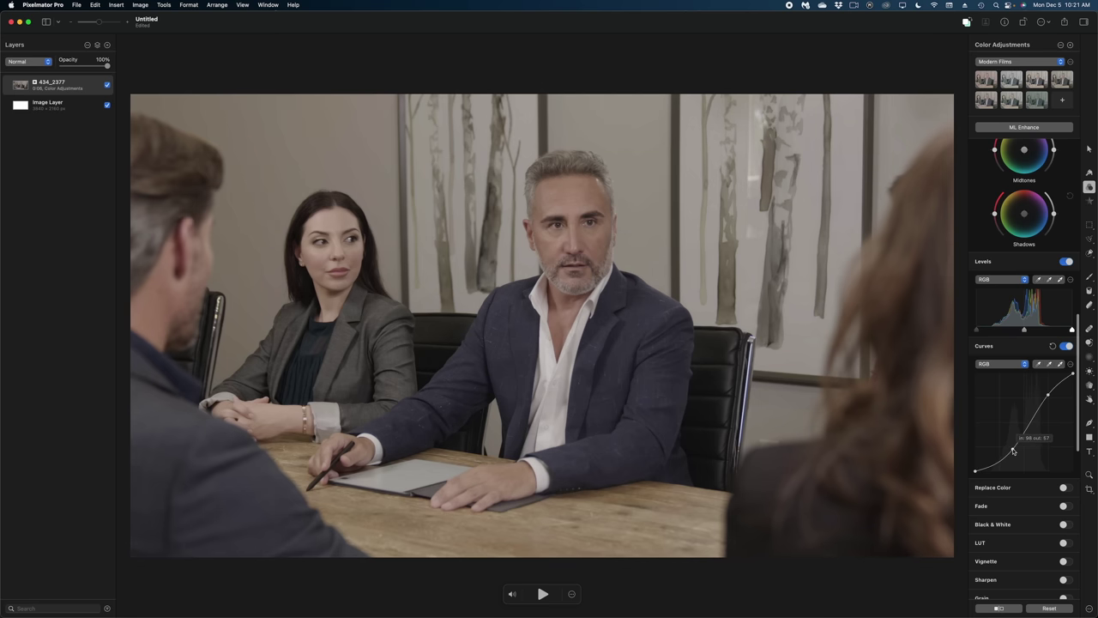
Step: Raise the clip's exposure to 12% and contrast to 16%
scroll(1023, 363, up, 10)
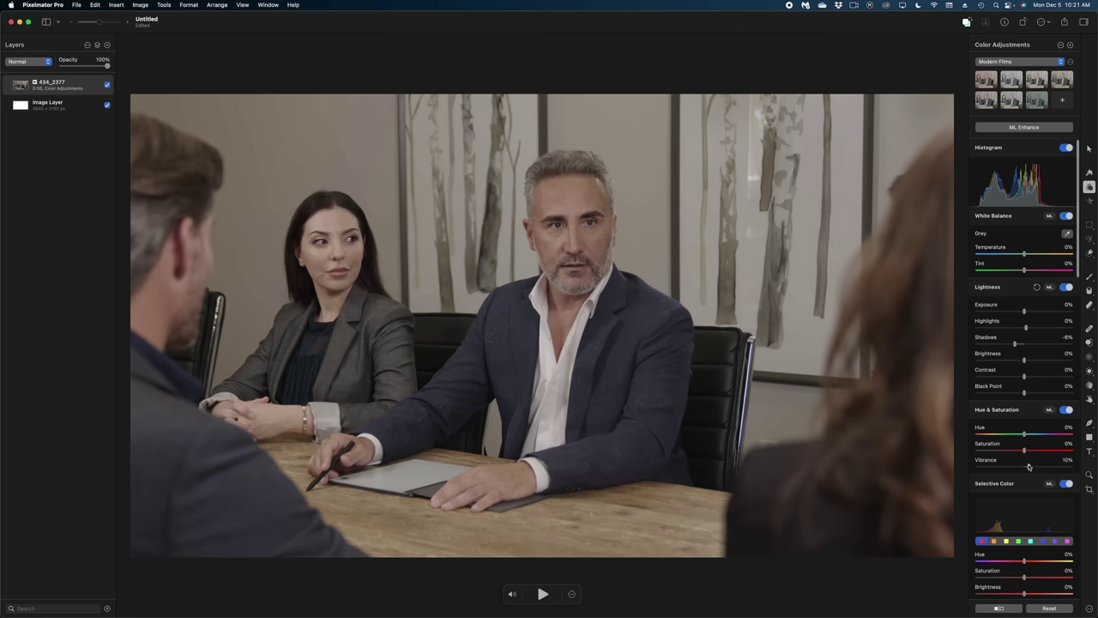
drag(1023, 315, 1028, 313)
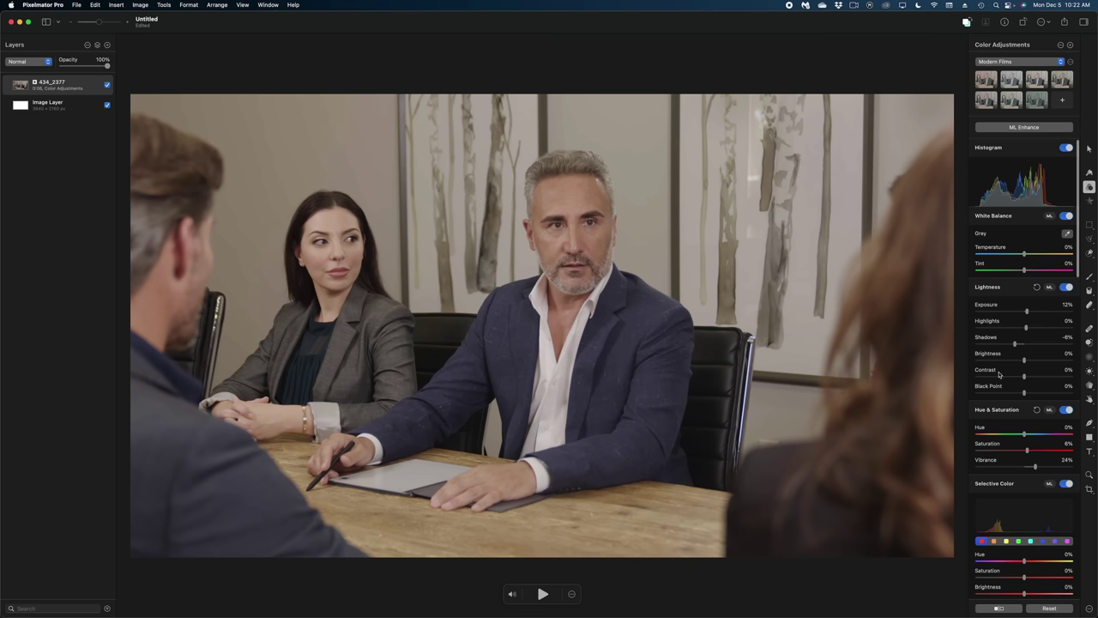
drag(1023, 376, 1035, 374)
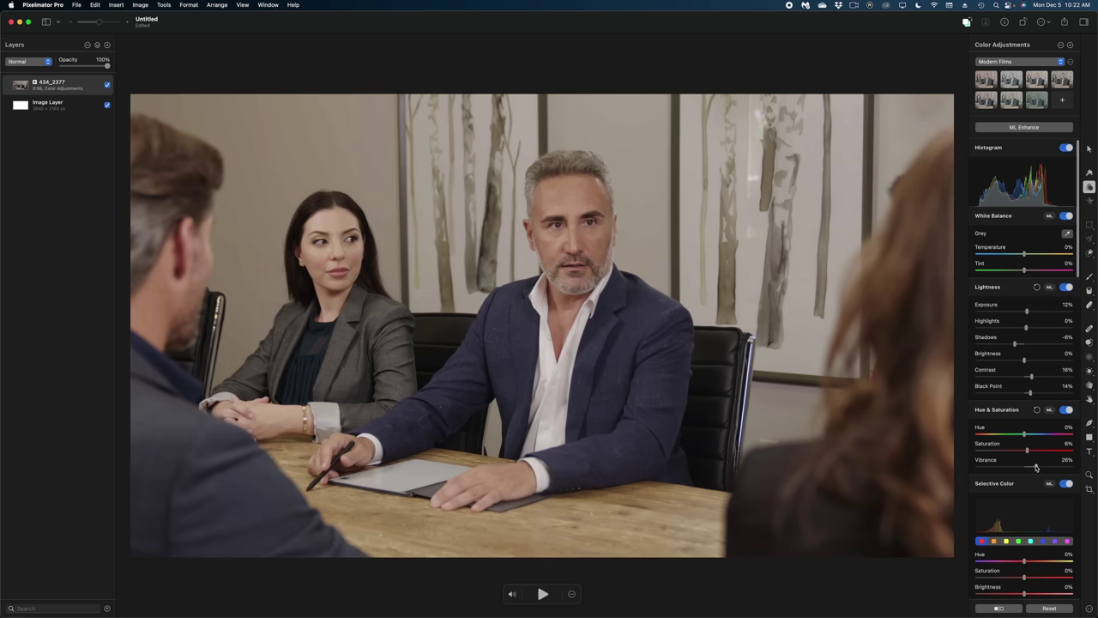
Step: Pull down the Shadows wheel in the 3-Way Color balance to darken the clip's shadows
scroll(1031, 459, down, 8)
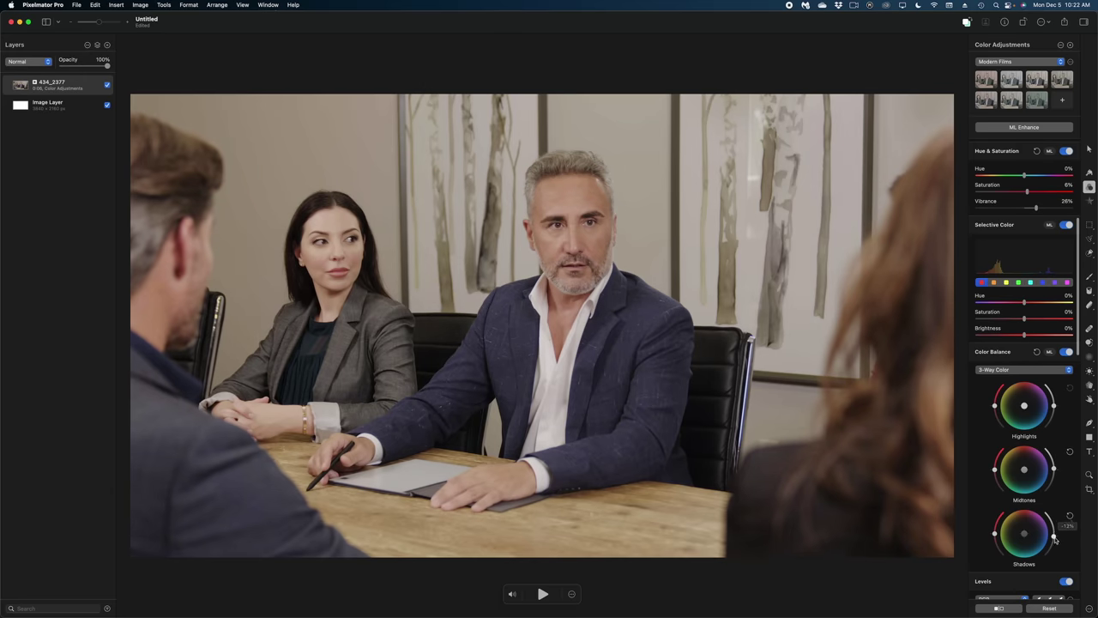
drag(1056, 540, 1048, 551)
scroll(996, 466, down, 2)
scroll(1021, 386, up, 8)
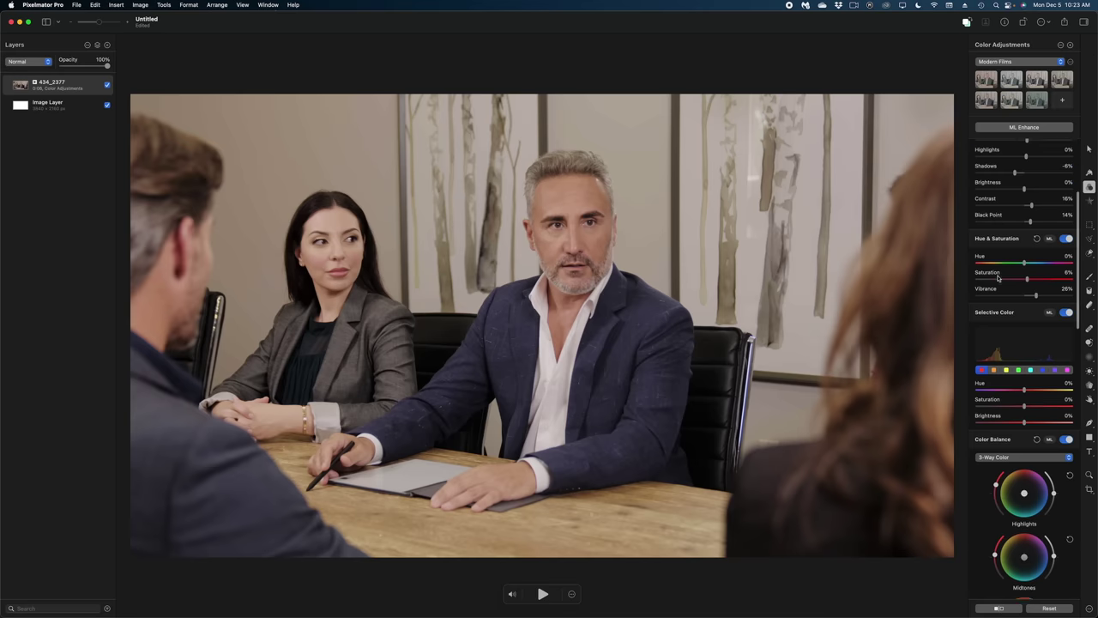
scroll(997, 280, down, 5)
scroll(997, 281, down, 6)
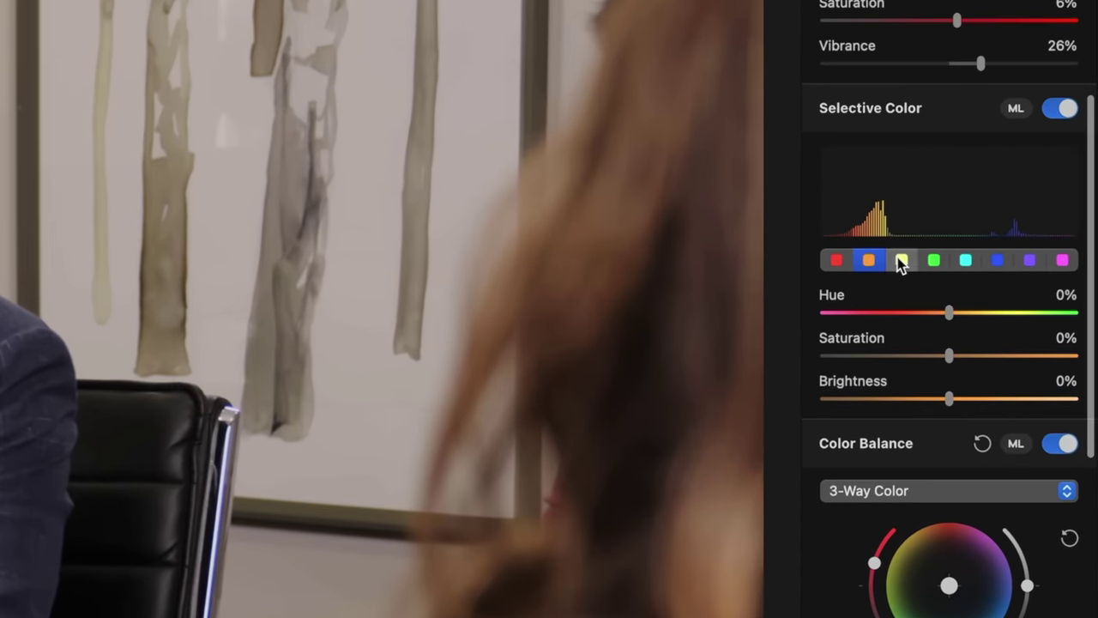
Step: Pick the yellow, then the blue tones in Selective Color for adjustment
click(930, 266)
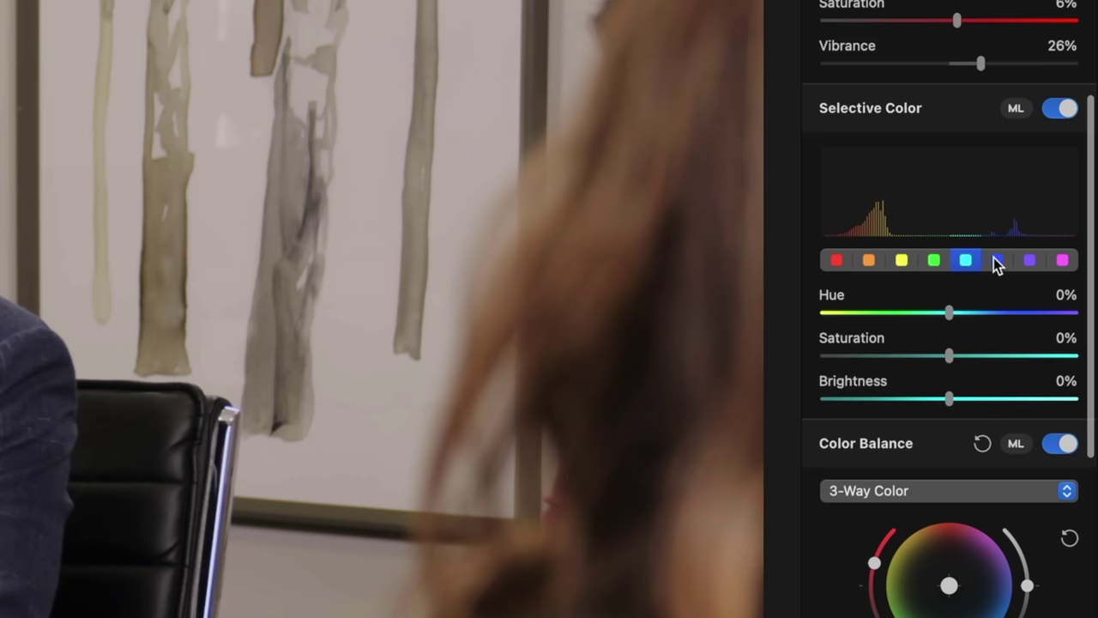
click(997, 261)
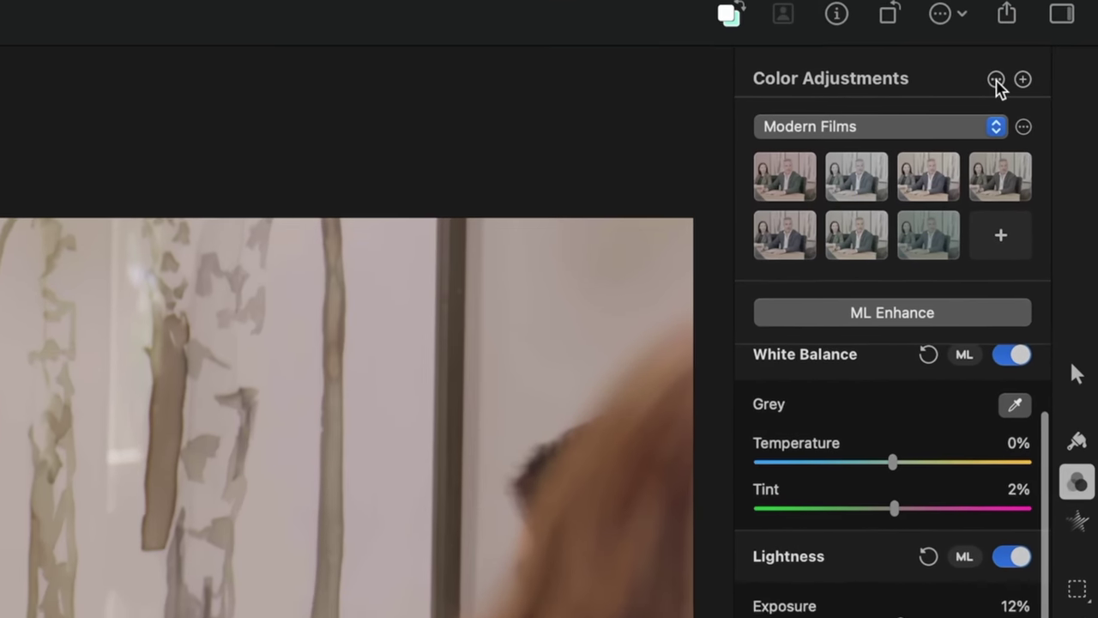
Step: Export the colour adjustments as a LUT file named CUSTOME LUT EX
click(1032, 59)
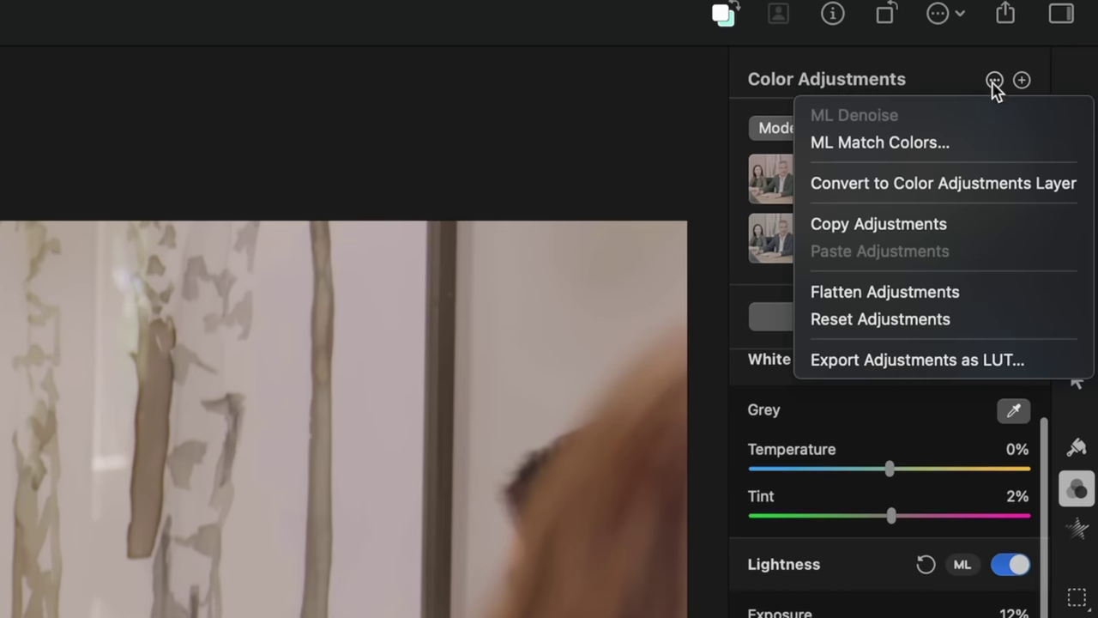
click(908, 360)
text(CUSTOME LUT EXAMPLE)
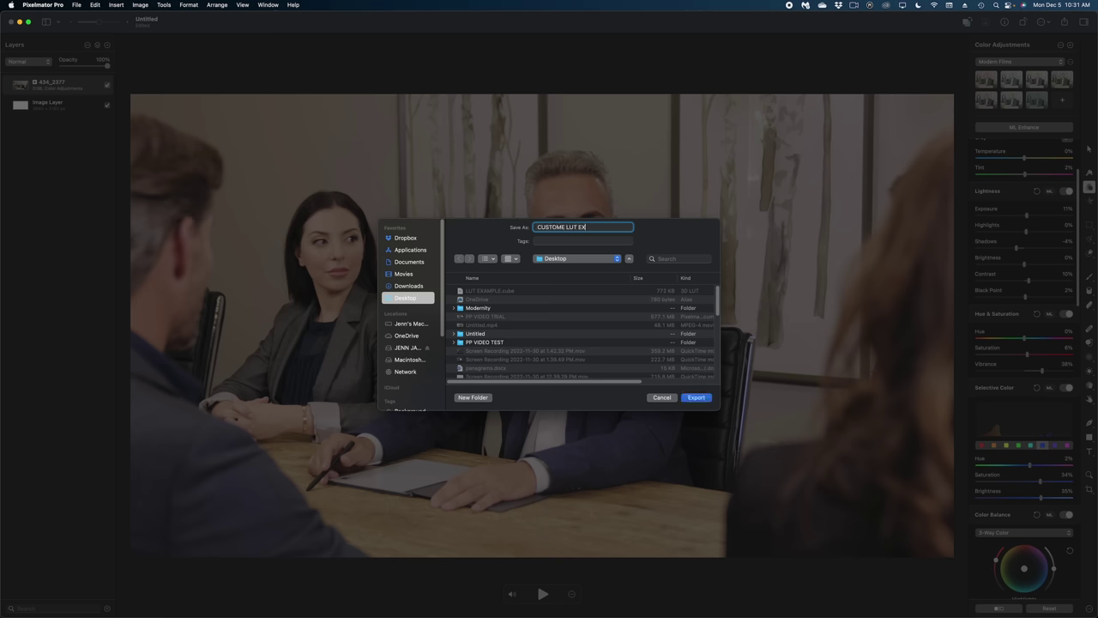
key(Return)
key(ctrl+Left)
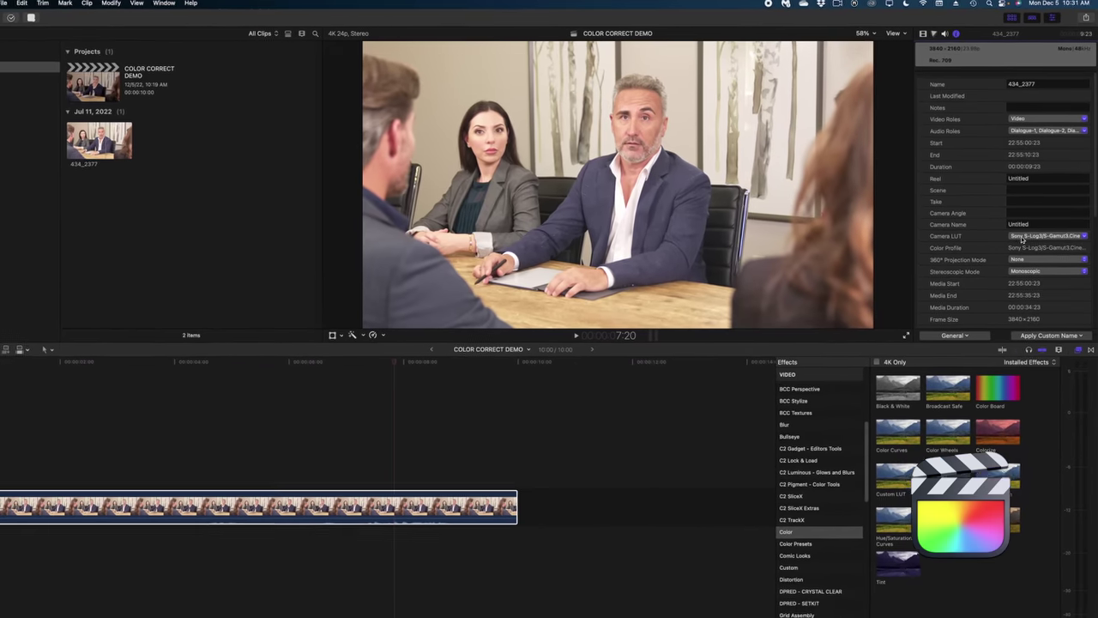
Step: Set the clip's Camera LUT to None and apply the Custom LUT effect
click(1025, 223)
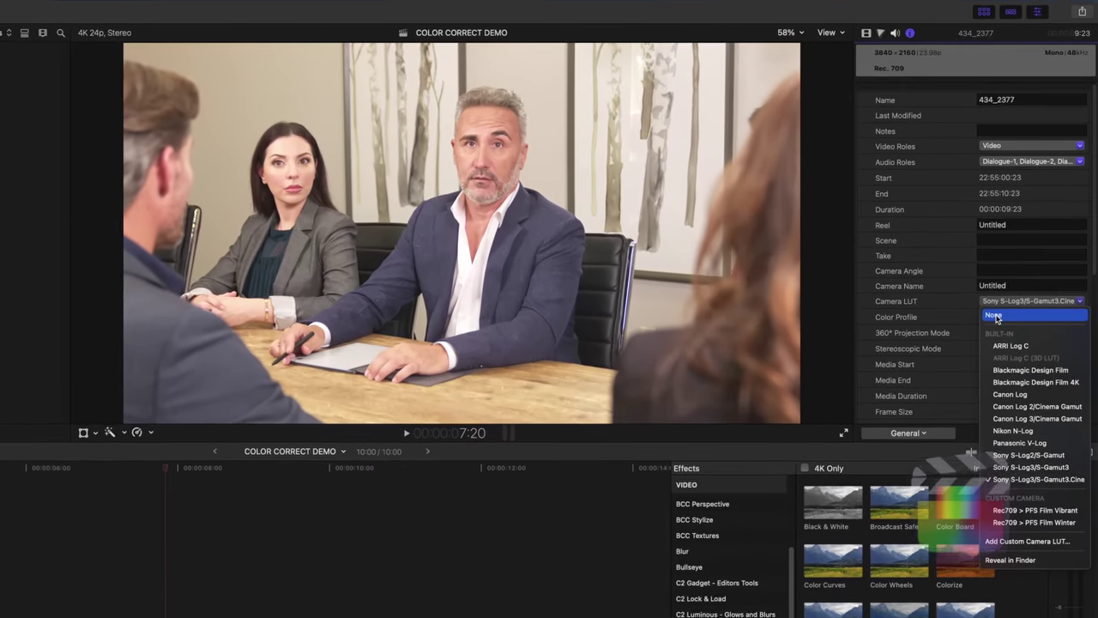
click(996, 316)
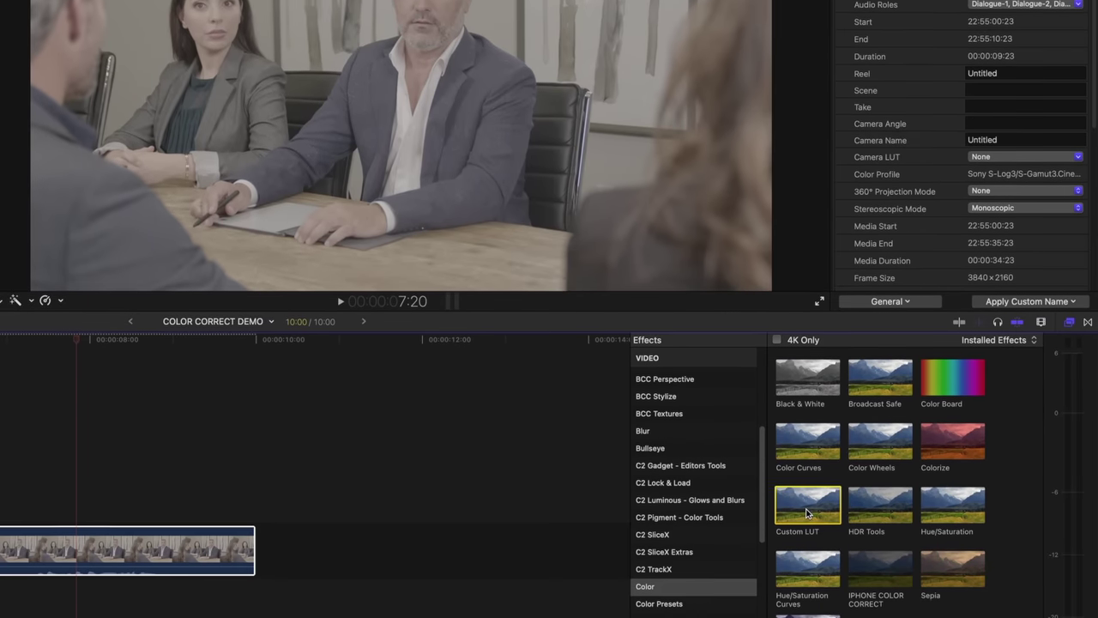
click(806, 509)
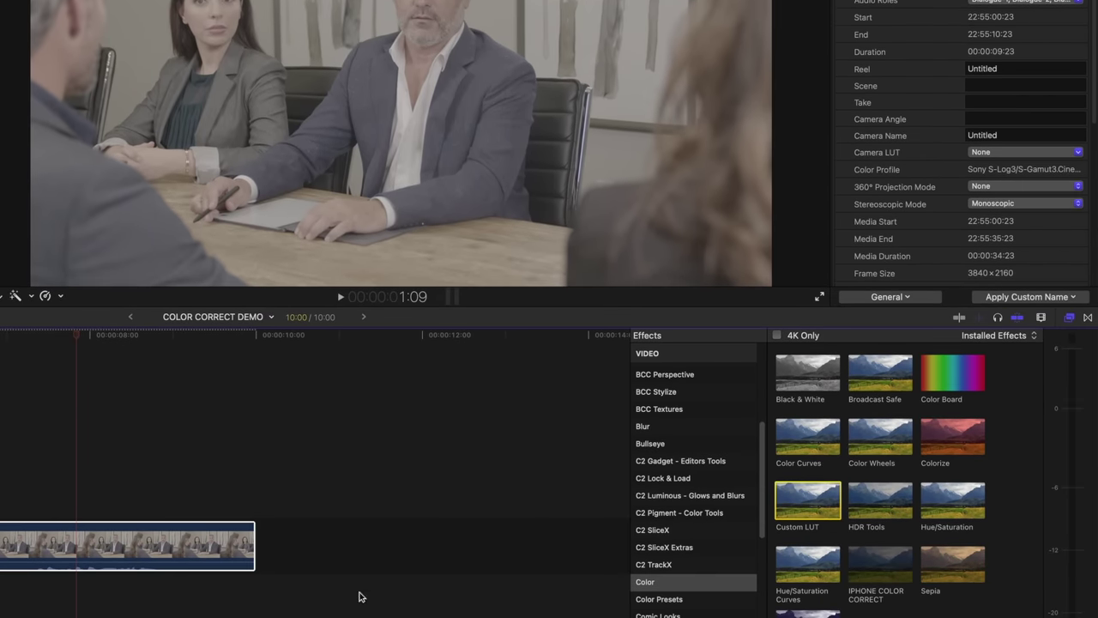
click(150, 545)
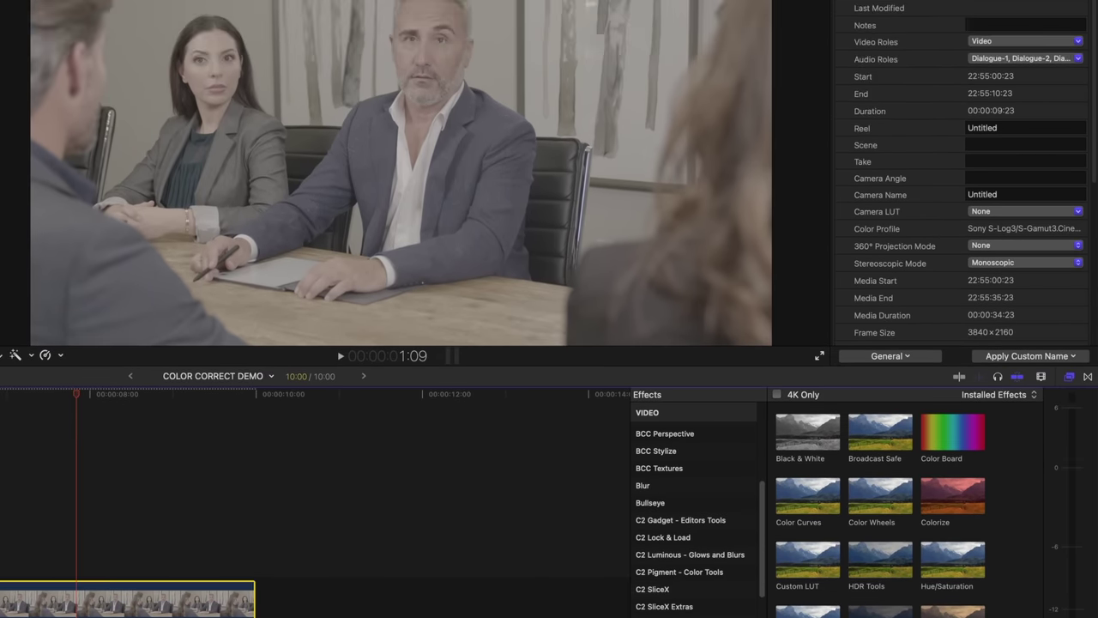
Step: Load CUSTOME LUT EXAMPLE.cube into the clip's Custom LUT effect
click(844, 15)
click(1008, 72)
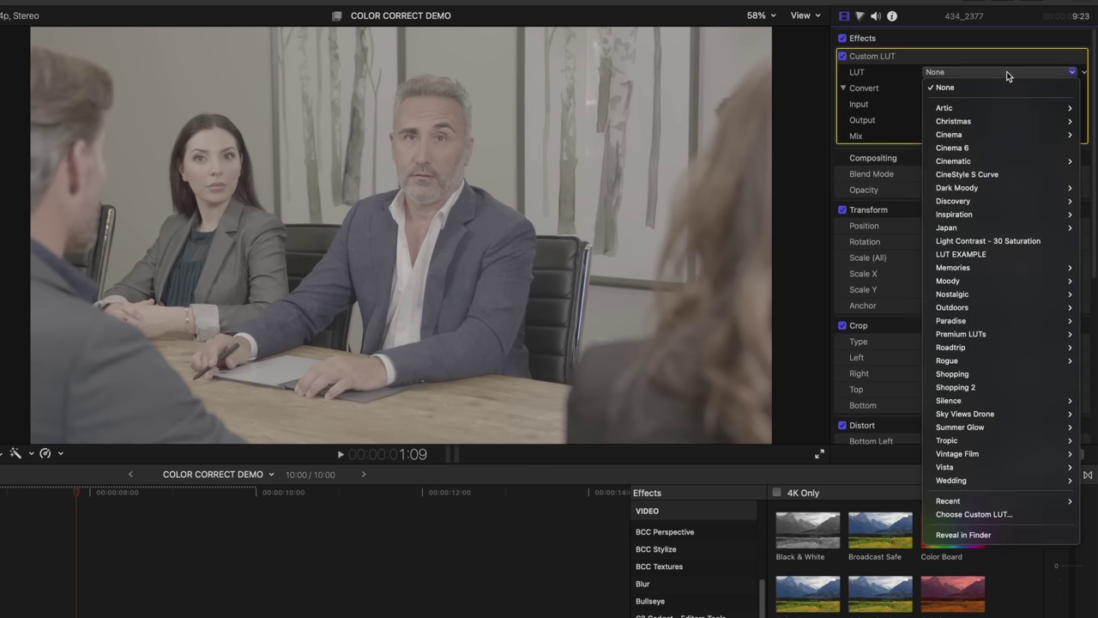
click(986, 577)
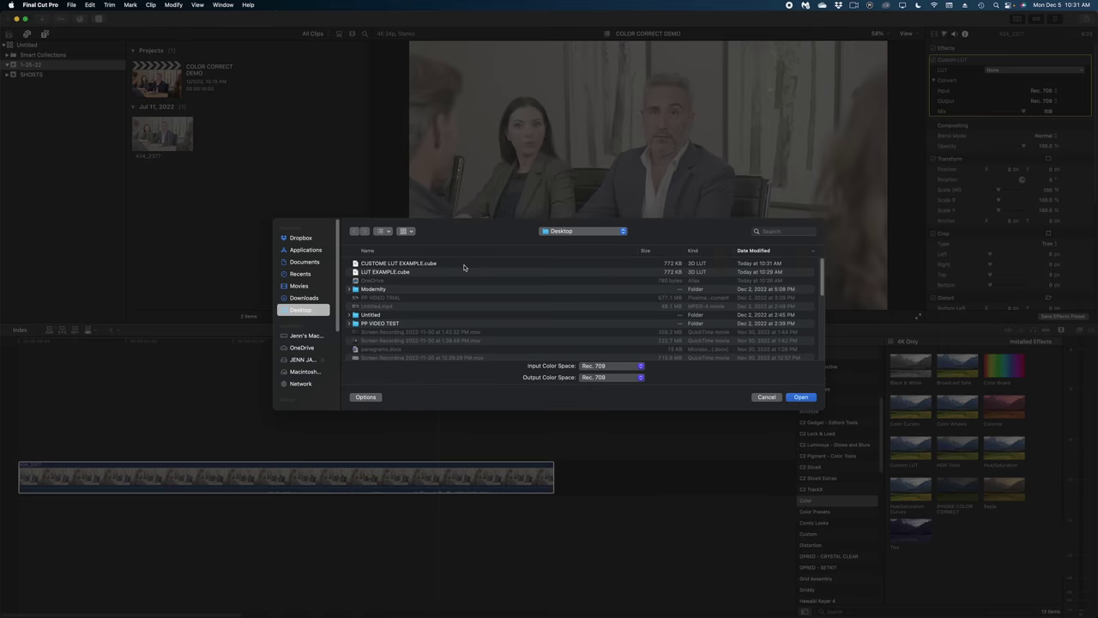
click(463, 264)
click(805, 398)
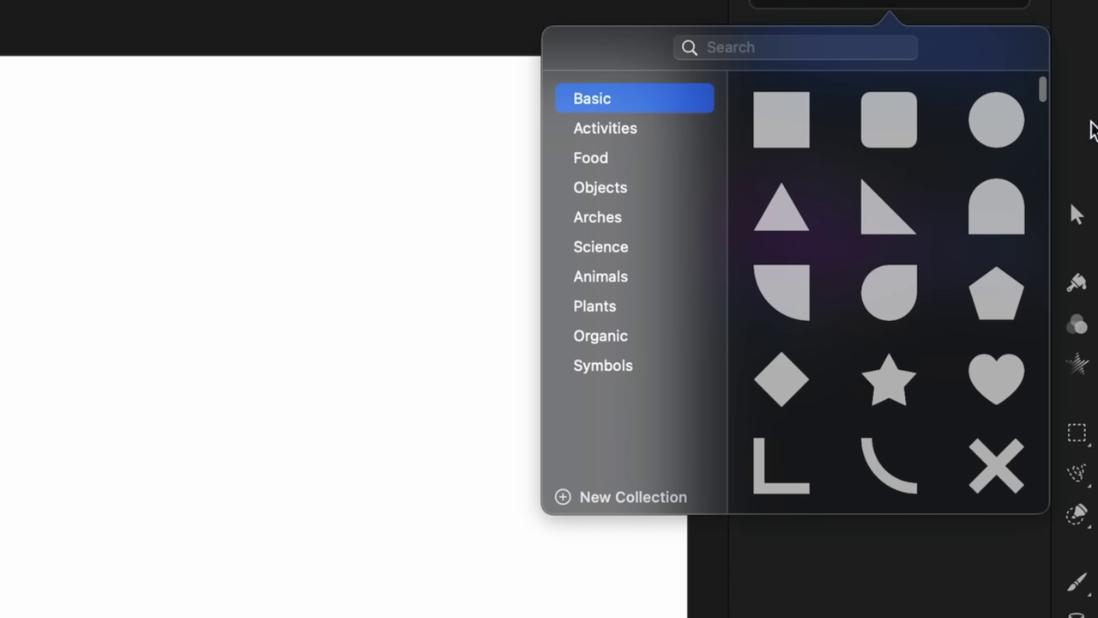
Step: Place a Heart shape on the canvas at about 92% opacity with a dark purple solid fill
drag(1043, 95, 1039, 277)
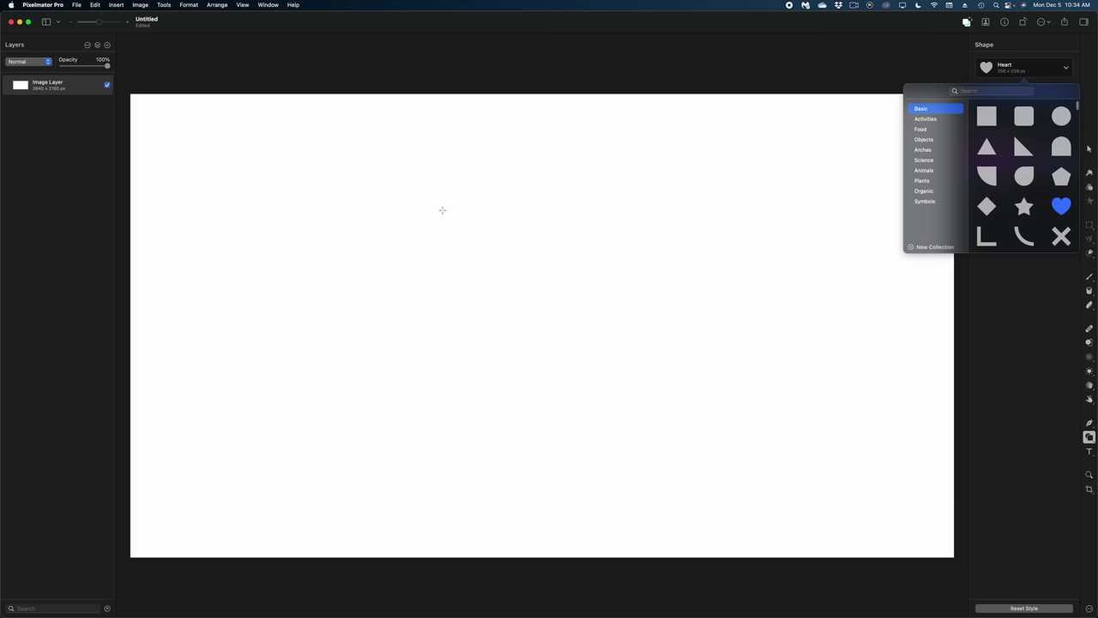
drag(441, 208, 634, 403)
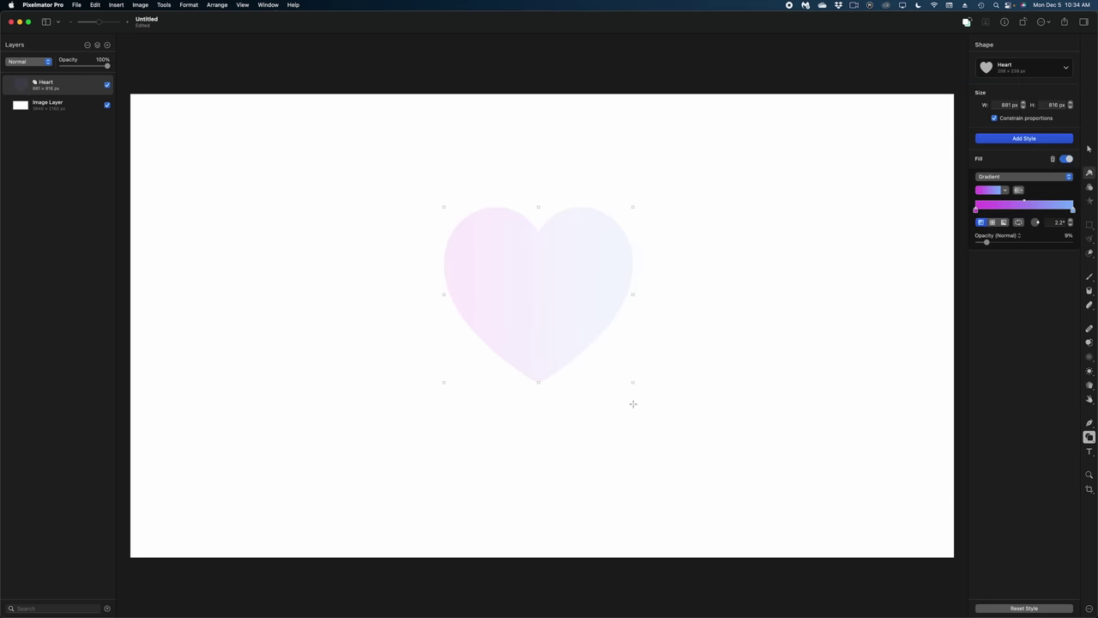
drag(938, 329, 1040, 317)
click(788, 274)
click(780, 249)
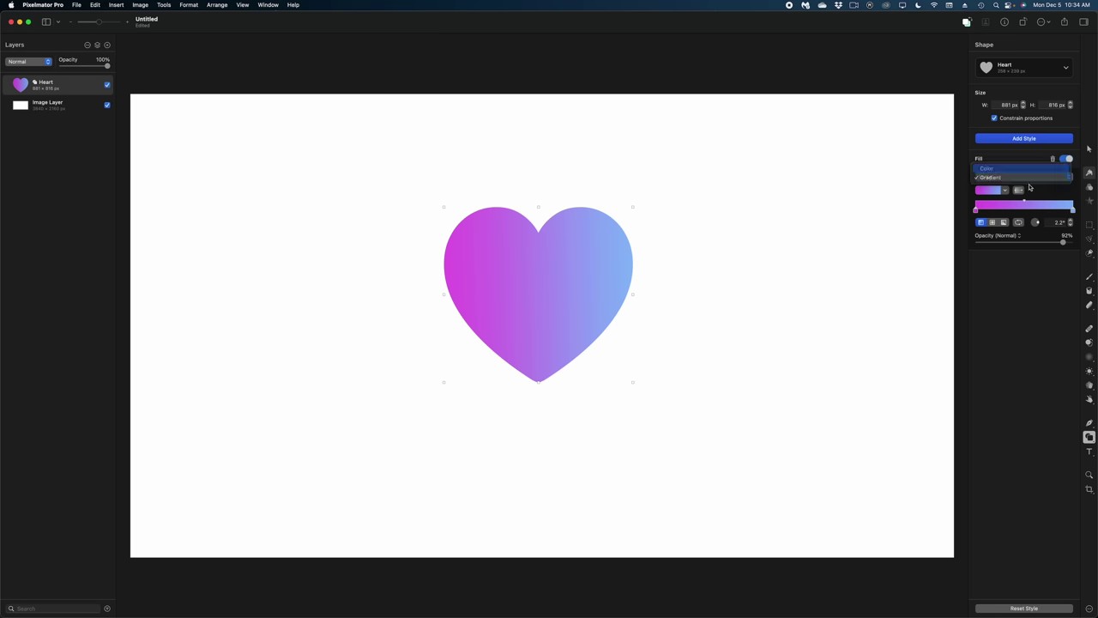
click(799, 314)
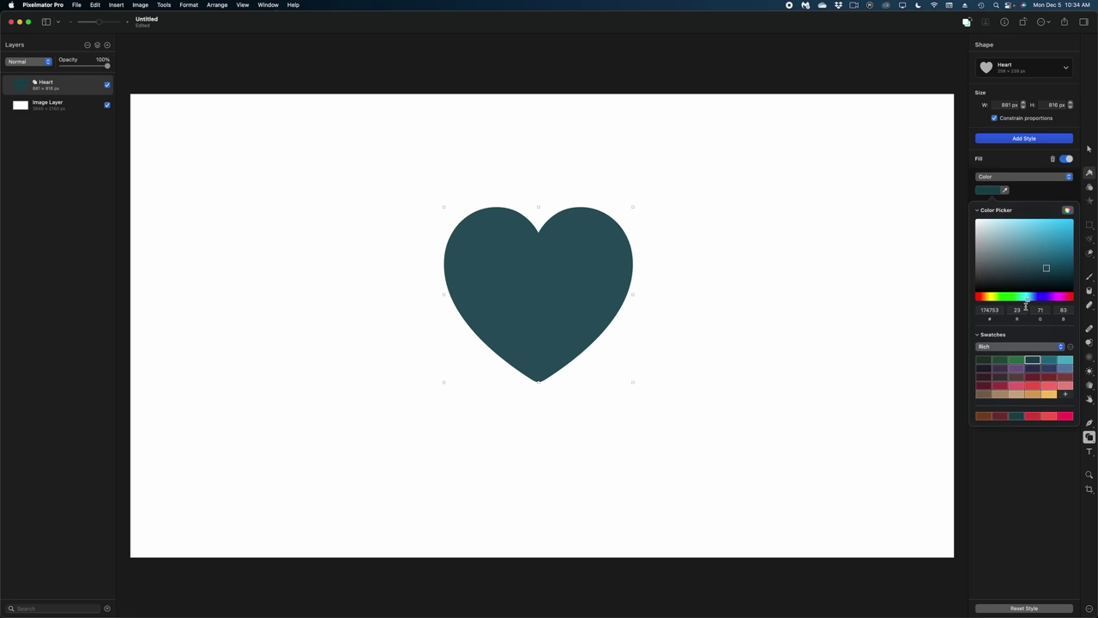
drag(1025, 300, 1062, 302)
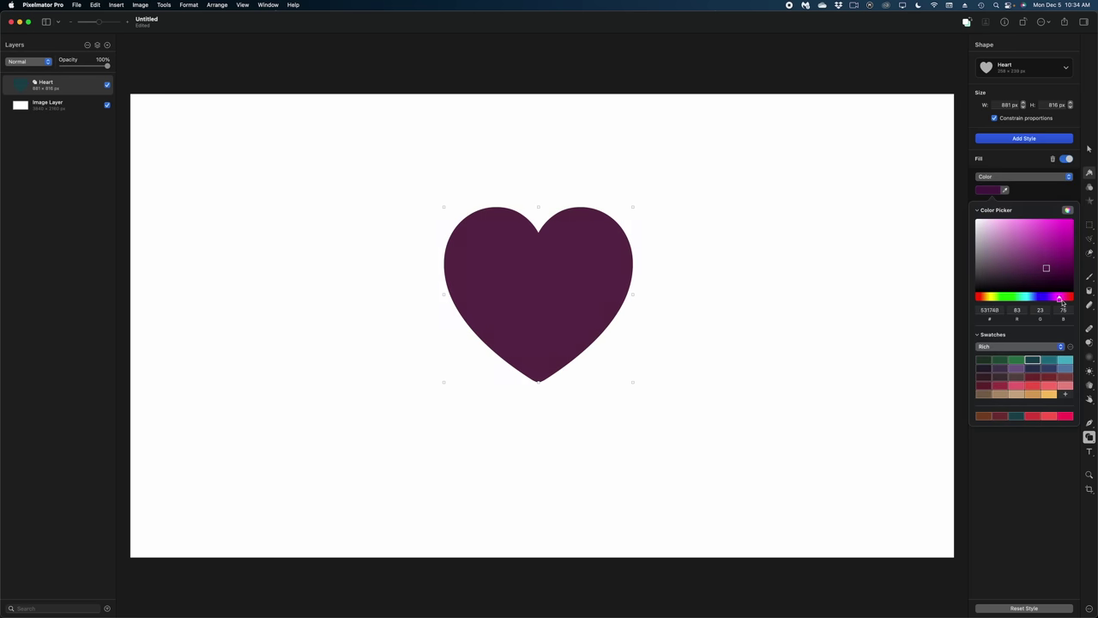
Step: Browse the Spring, Subdued and Cool swatch sets for the heart's fill
click(1020, 346)
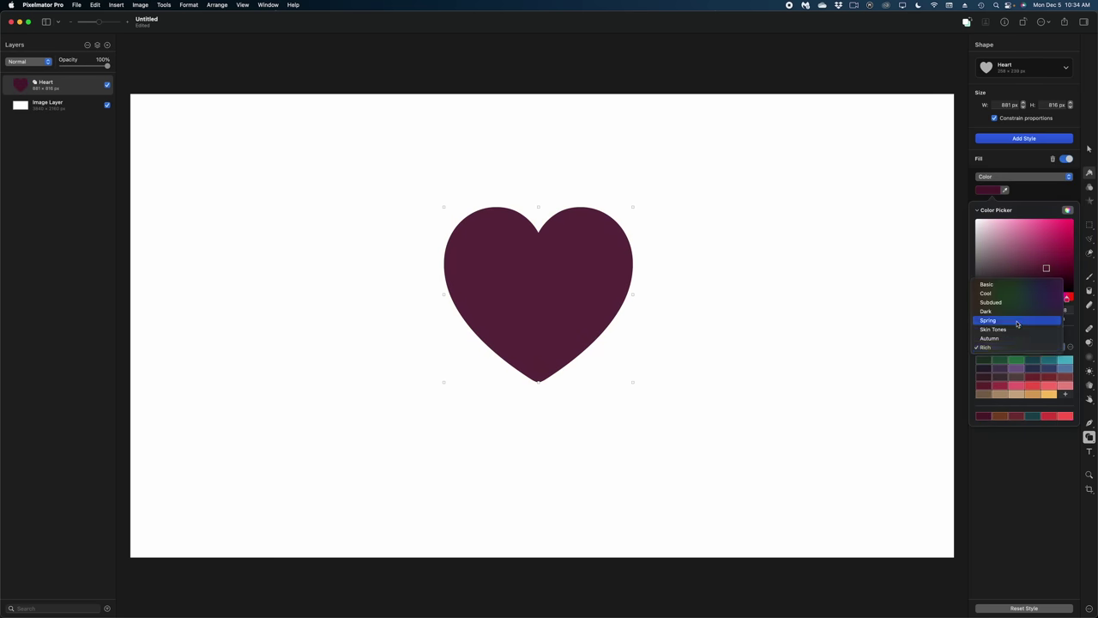
click(1021, 320)
click(1022, 347)
click(1026, 330)
click(1029, 347)
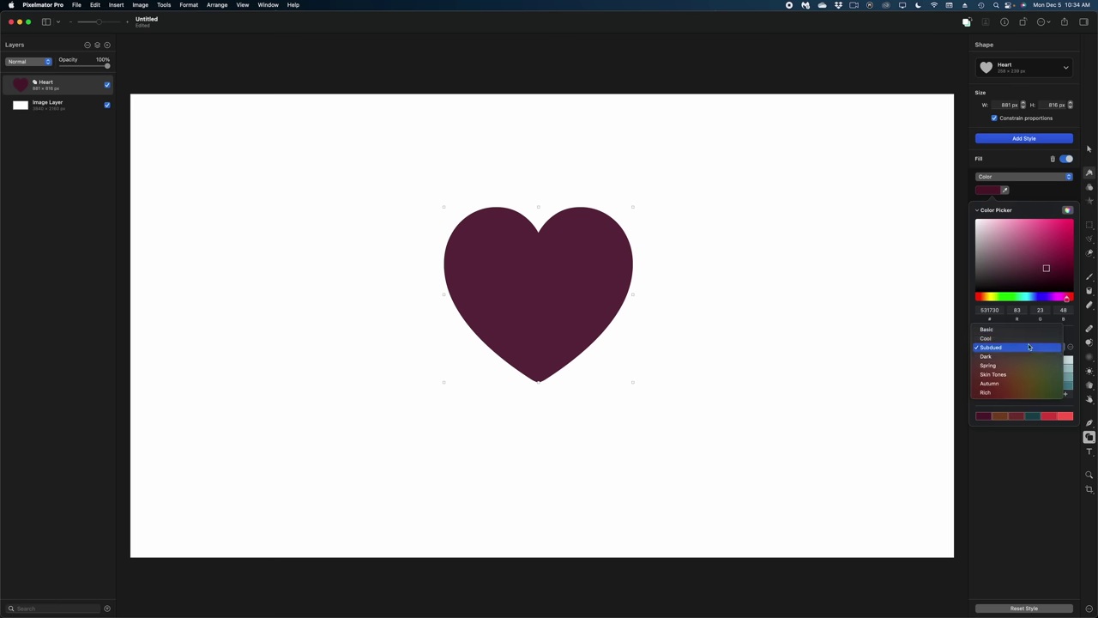
click(1029, 338)
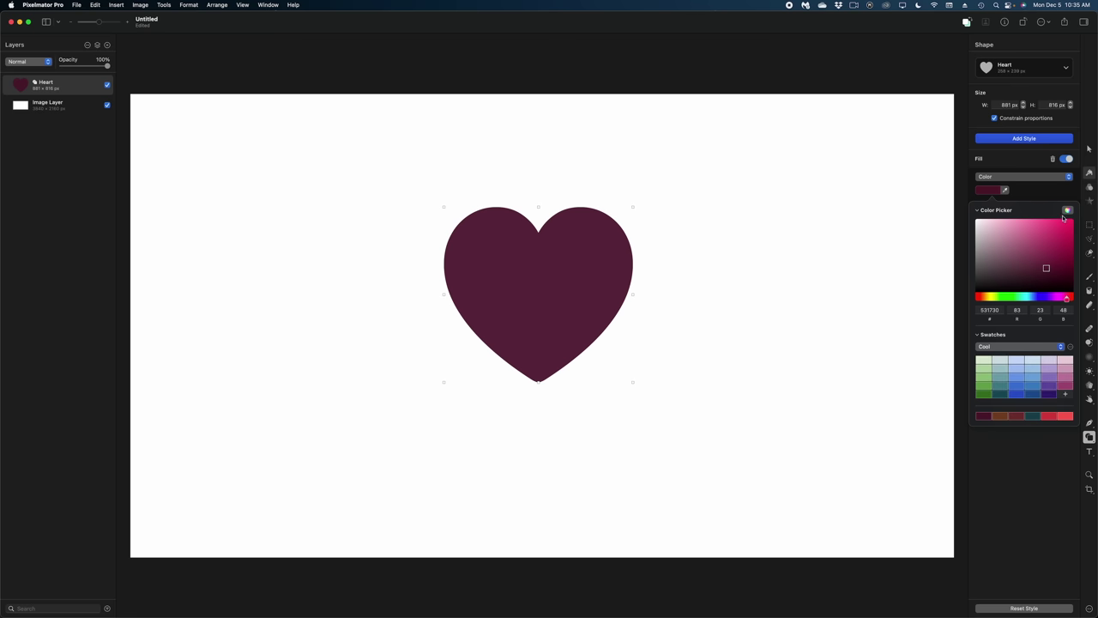
click(1024, 176)
Step: Switch the heart to a gradient fill running from red to pink
click(1023, 176)
click(1020, 185)
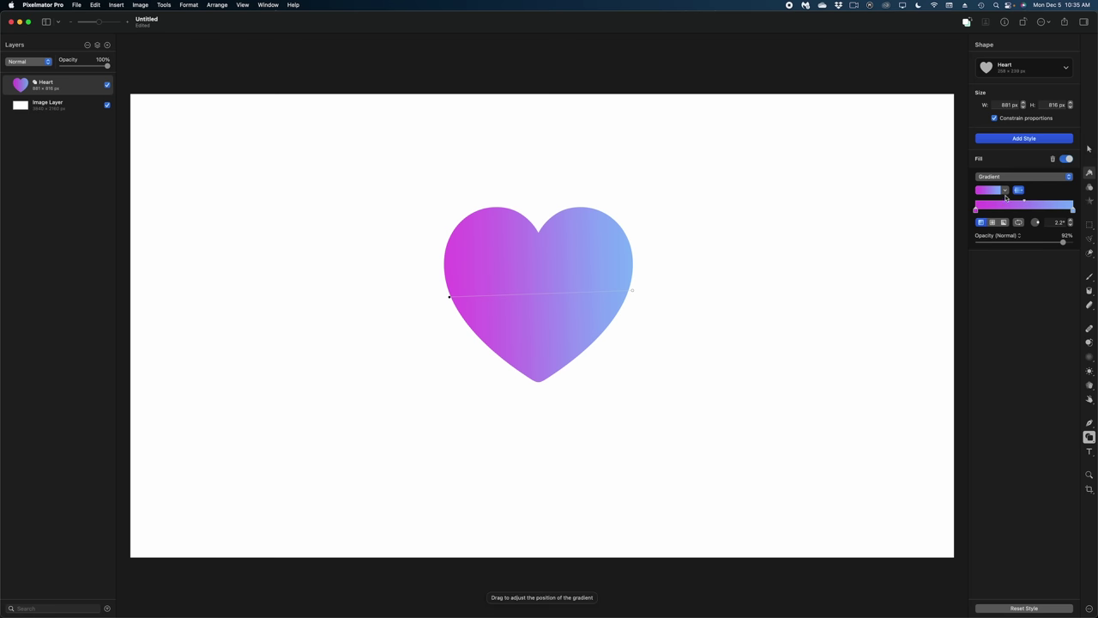
click(1005, 191)
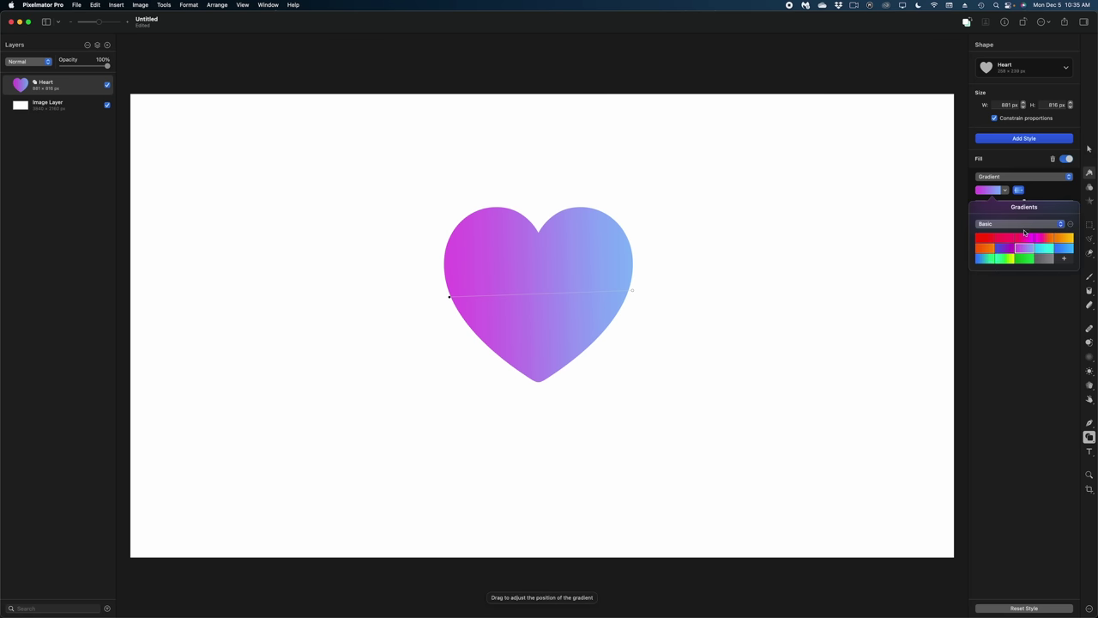
click(1045, 191)
click(977, 211)
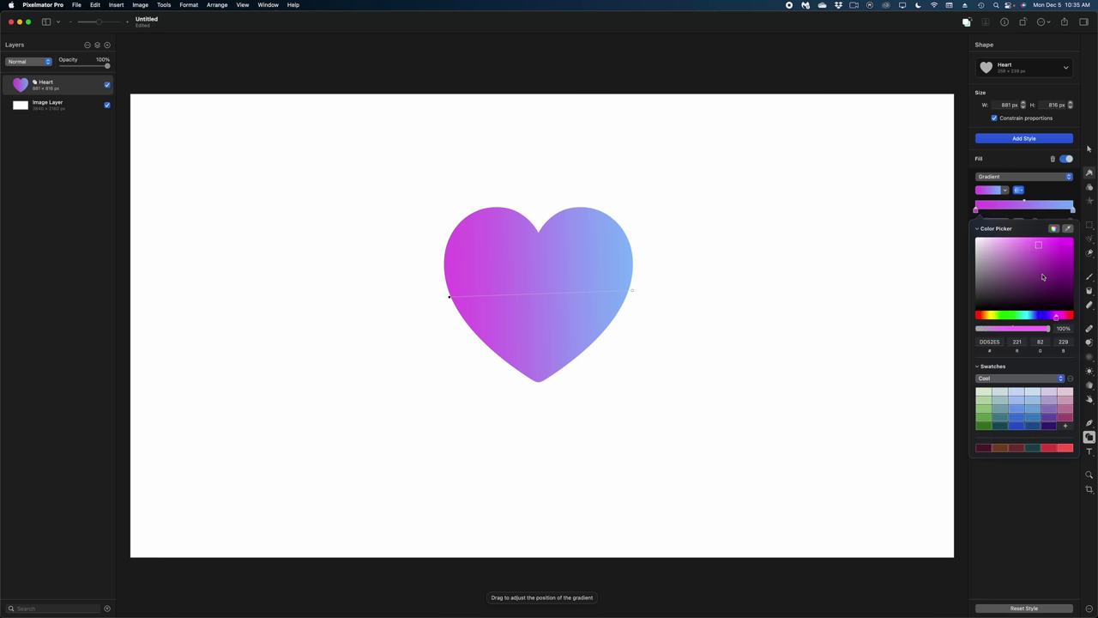
drag(1042, 275, 1025, 282)
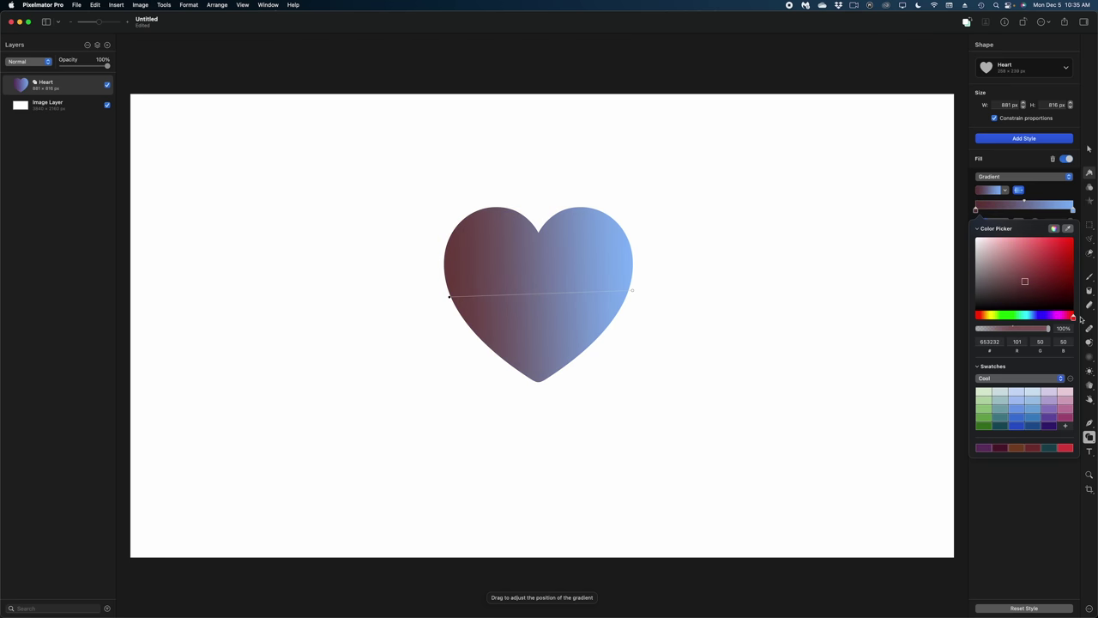
click(1071, 209)
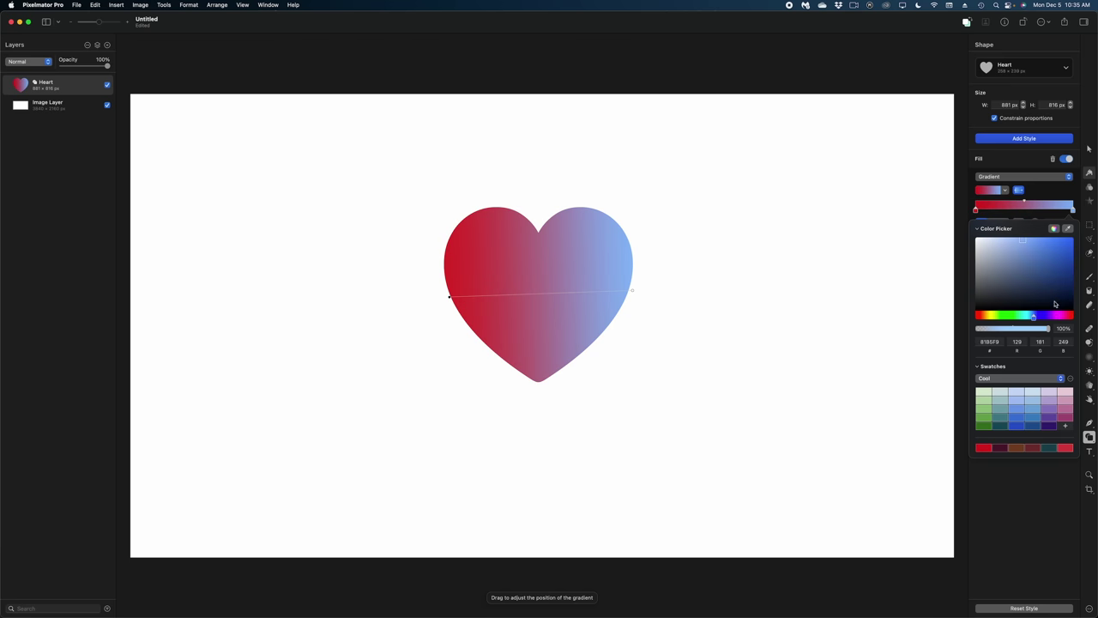
click(1059, 316)
key(Escape)
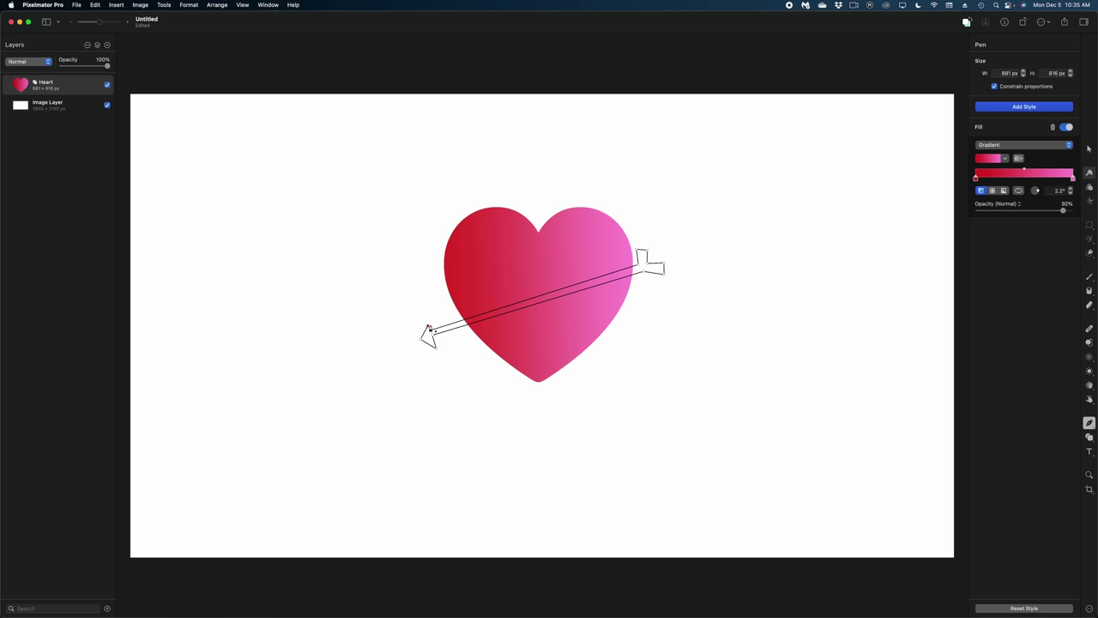
Step: Close the arrow path across the heart and give it a black fill
click(429, 329)
click(987, 158)
click(1070, 259)
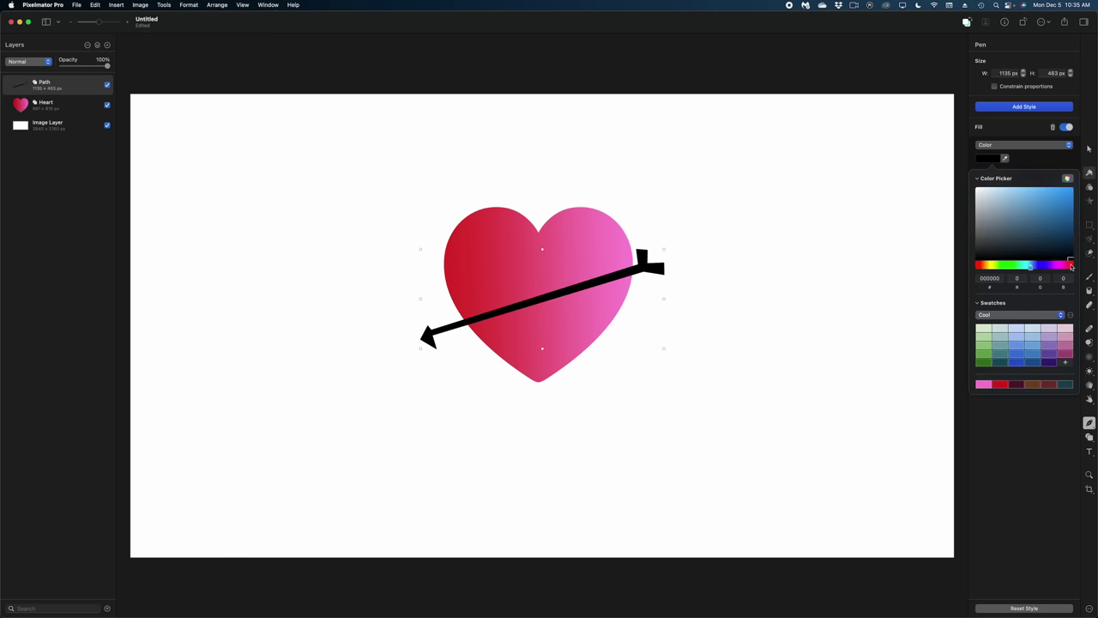
key(Escape)
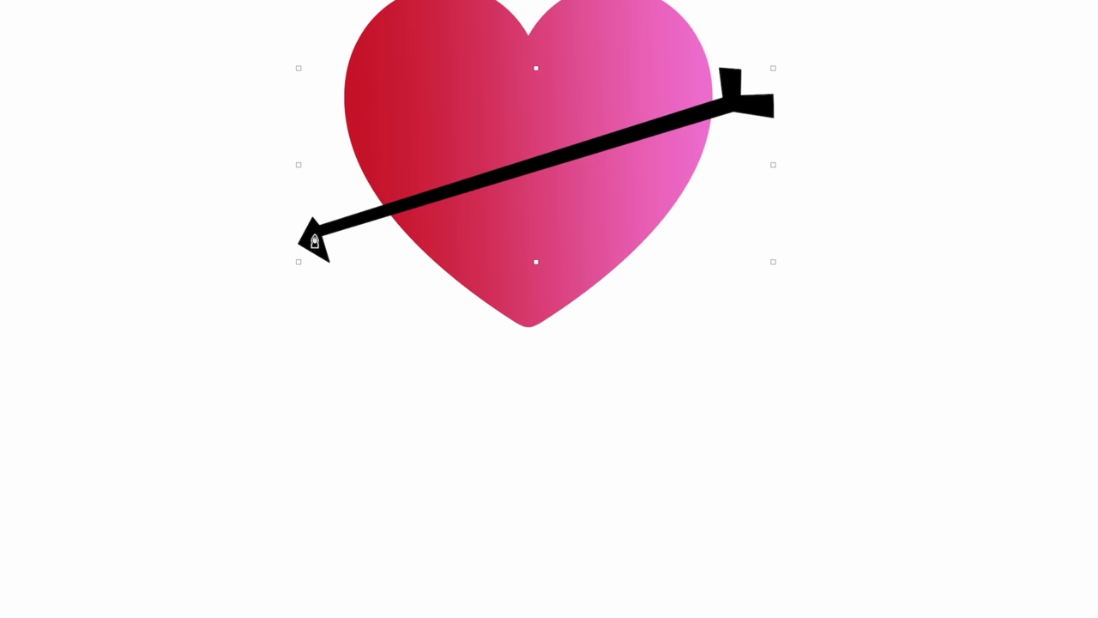
right_click(314, 240)
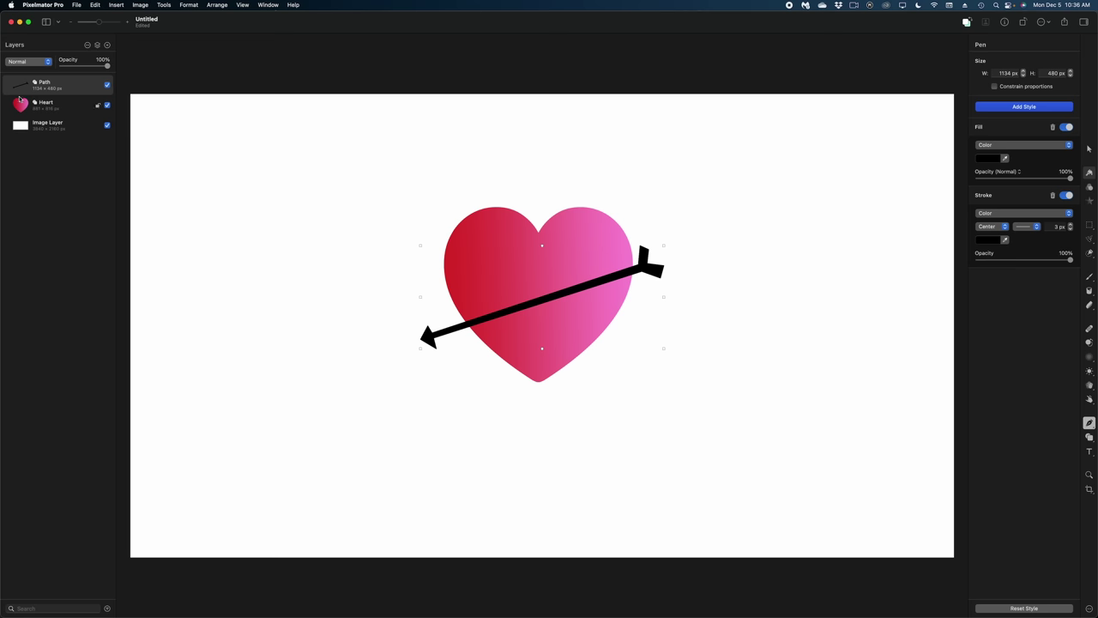
Step: Unite the Heart and Path layers into a single shape
click(41, 113)
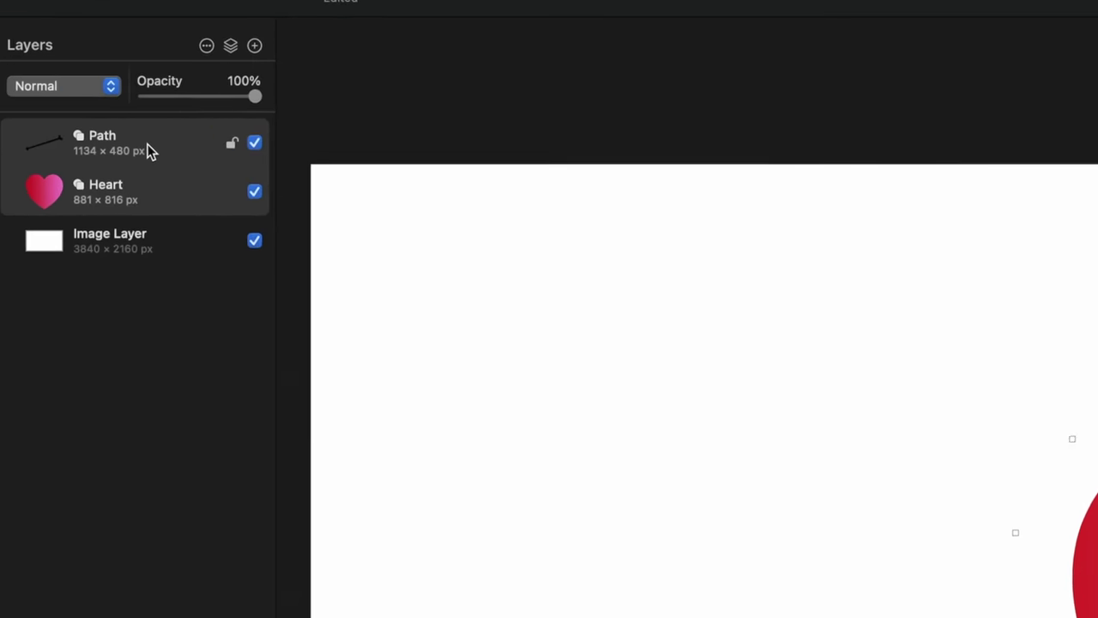
right_click(148, 147)
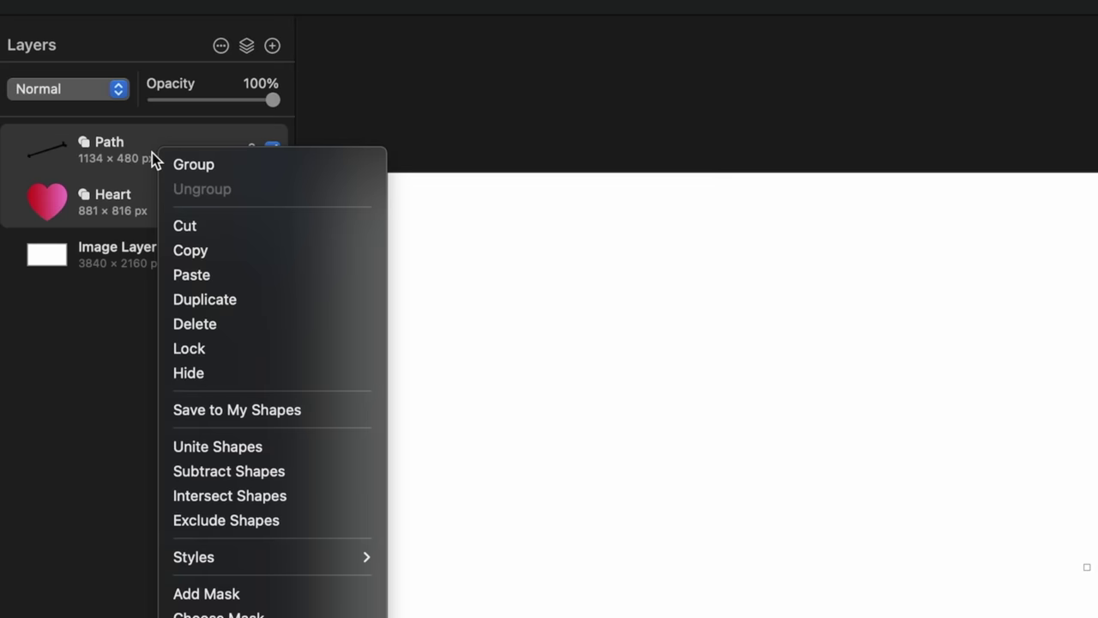
click(313, 446)
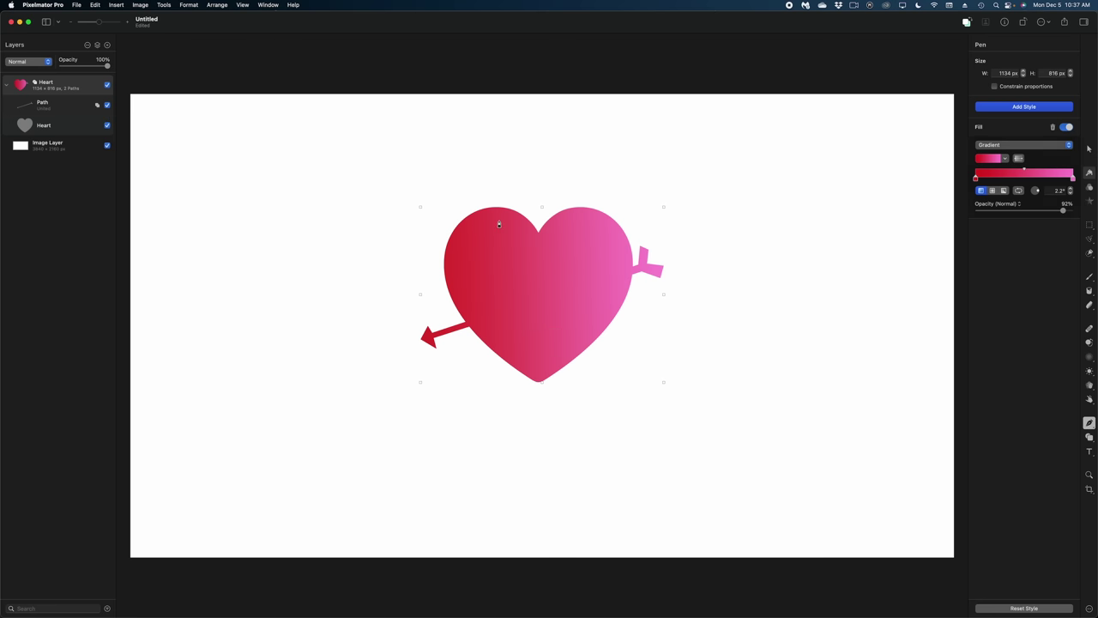
Step: Move the united heart slightly right to X 1412, Y 618 px
key(v)
drag(549, 233, 578, 272)
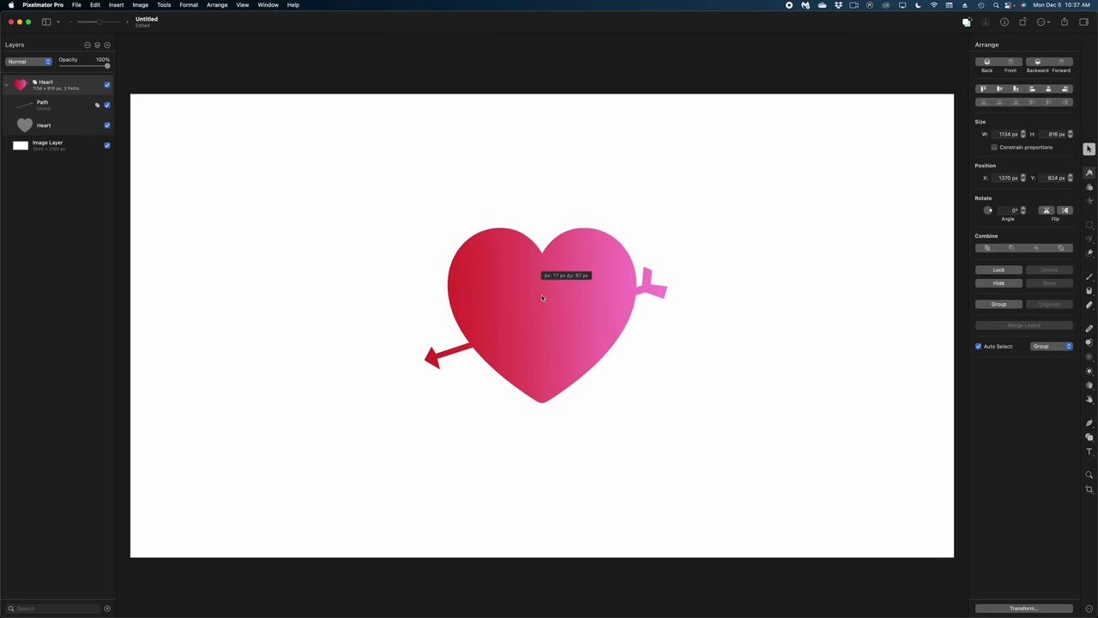
mouse_move(542, 294)
mouse_down()
mouse_move(544, 280)
mouse_move(538, 298)
mouse_up()
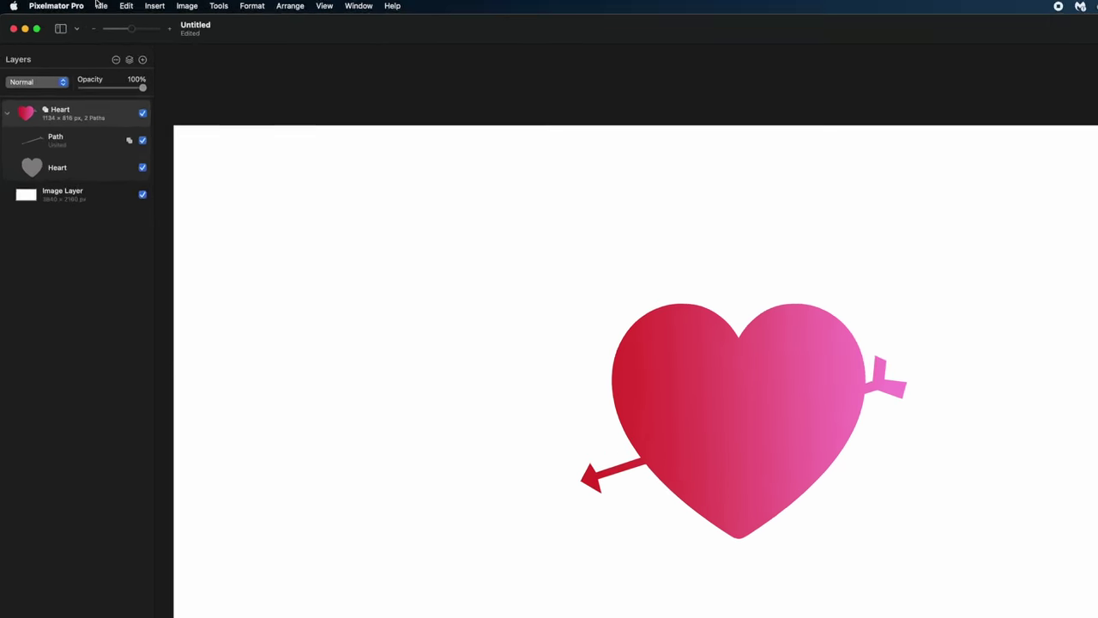
Step: Export the heart design to the Desktop as a Motion Project named HEART
click(77, 5)
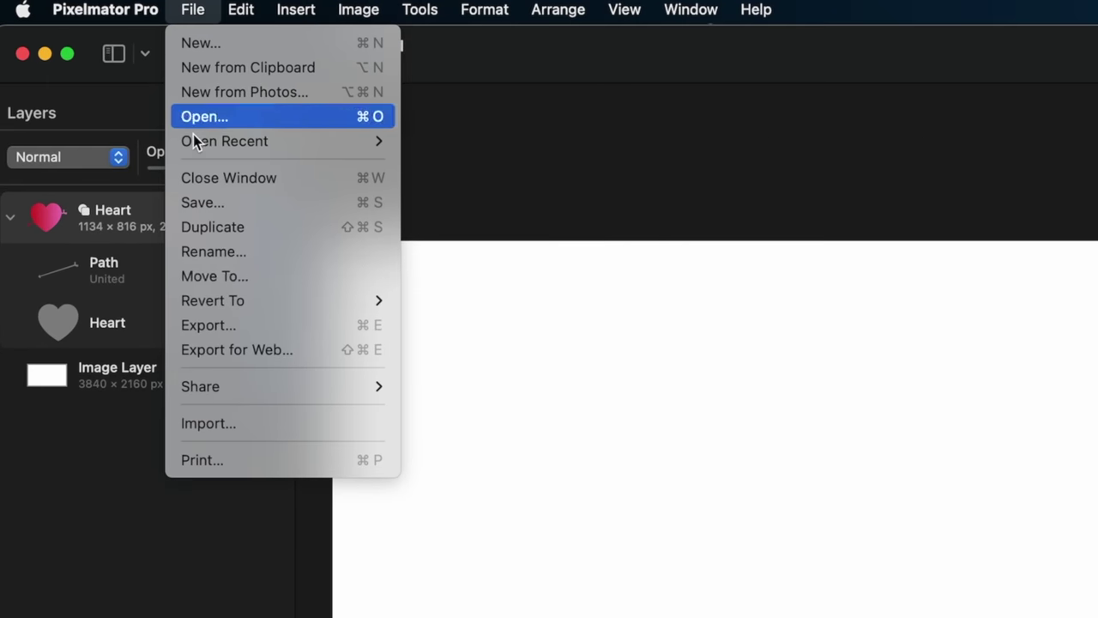
click(207, 326)
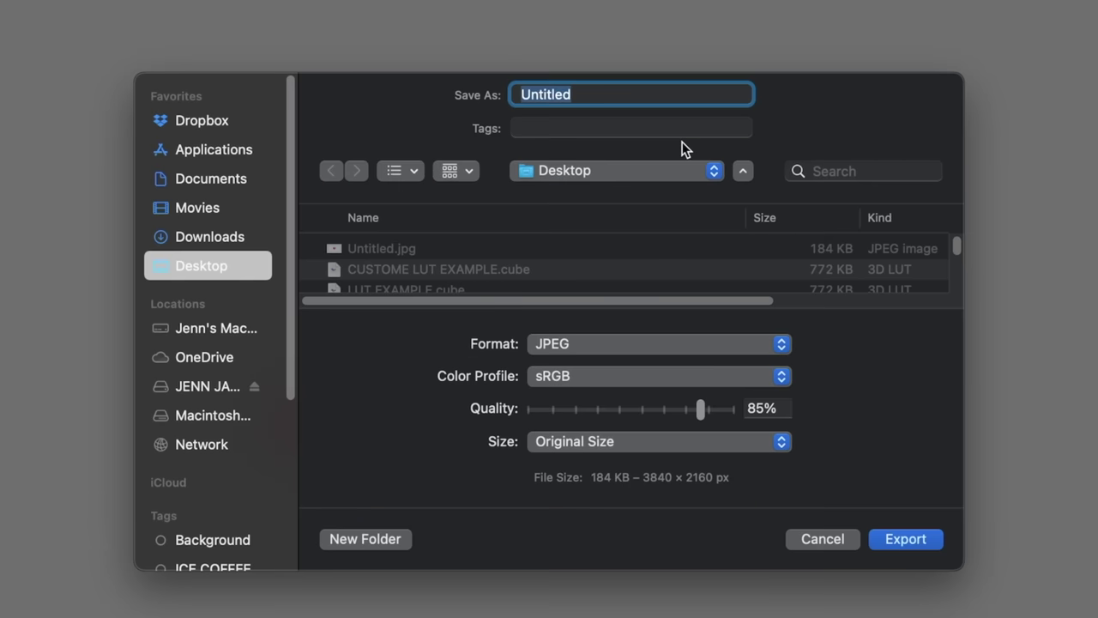
text(HEART)
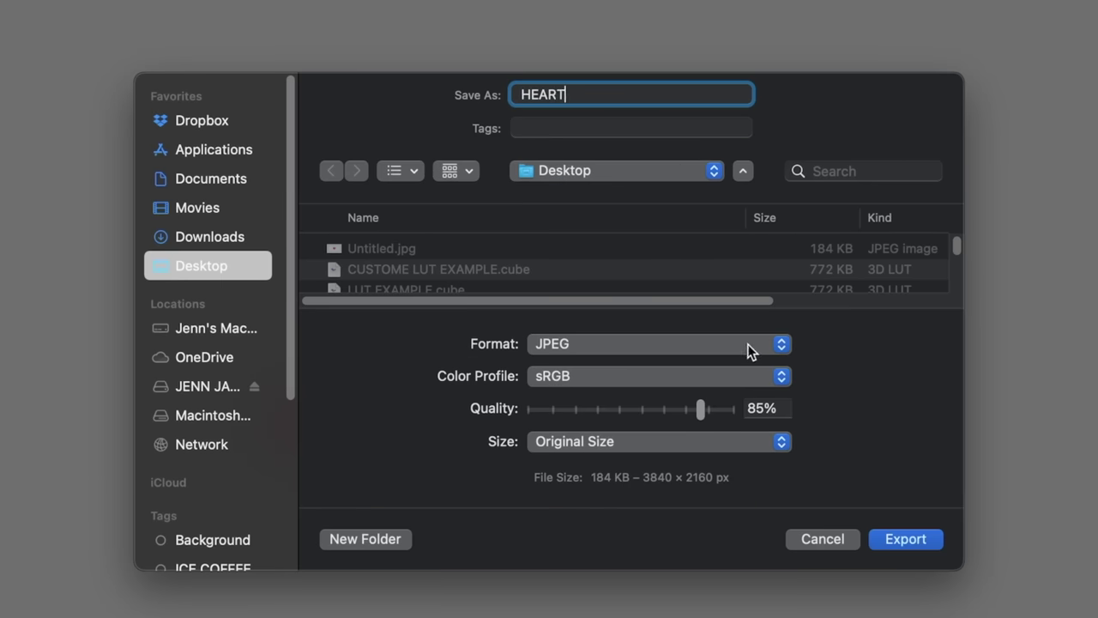
click(750, 347)
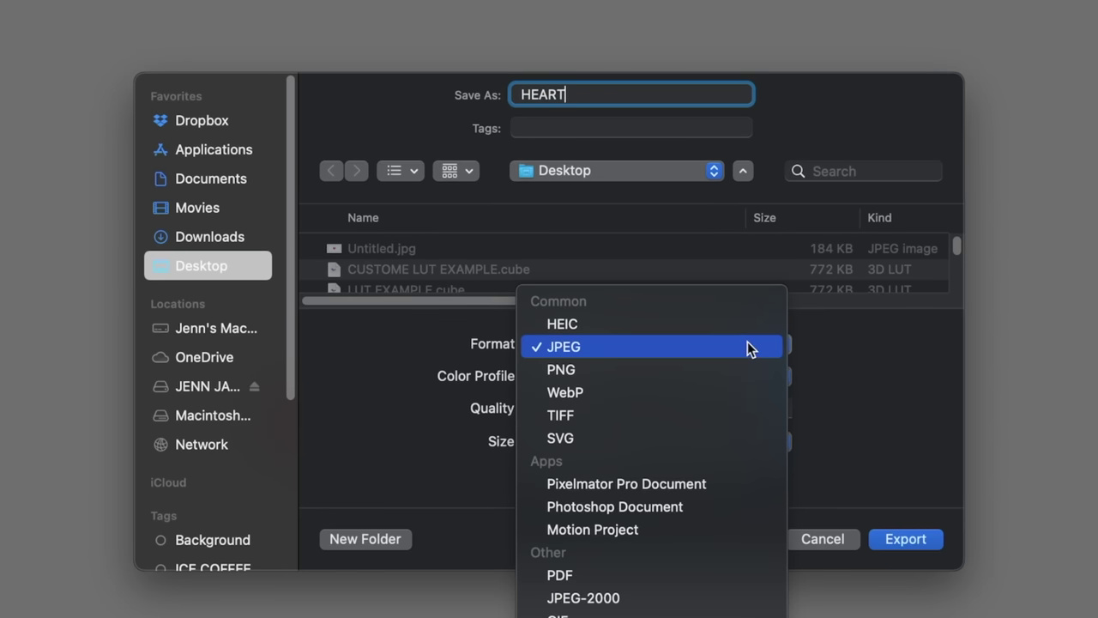
click(697, 526)
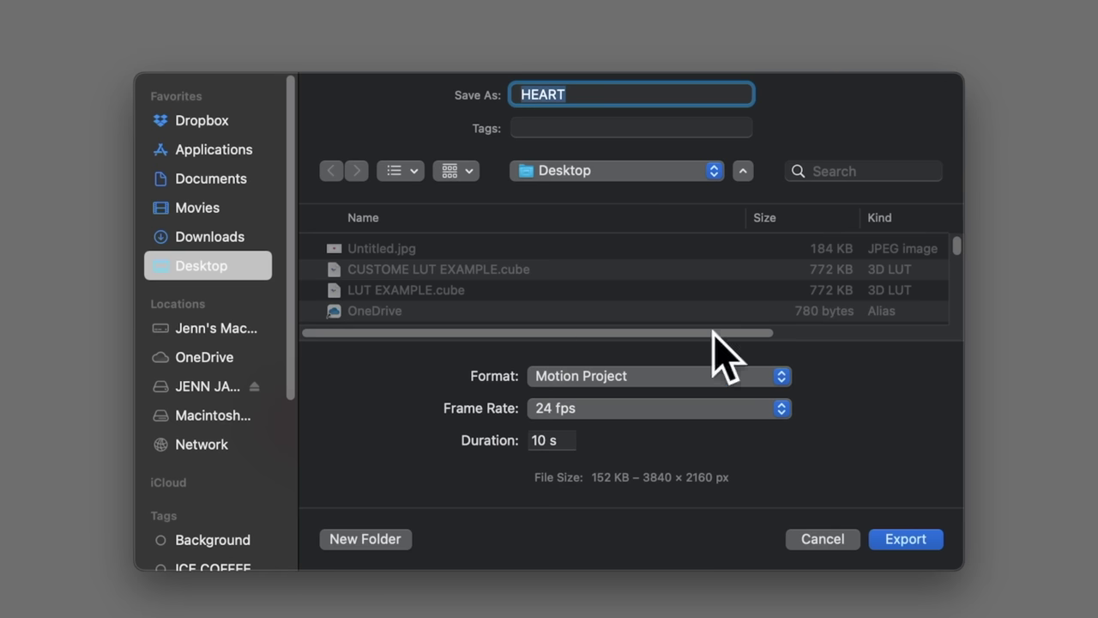
click(905, 539)
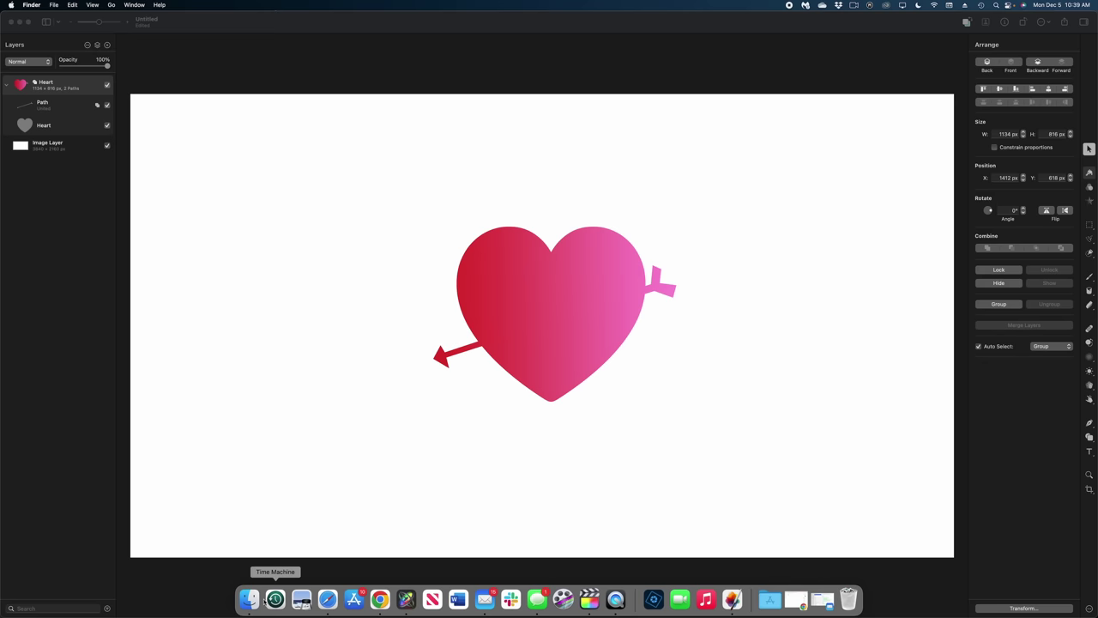
Step: Open HEART.motn in Motion from the HEART folder on the Desktop
click(250, 600)
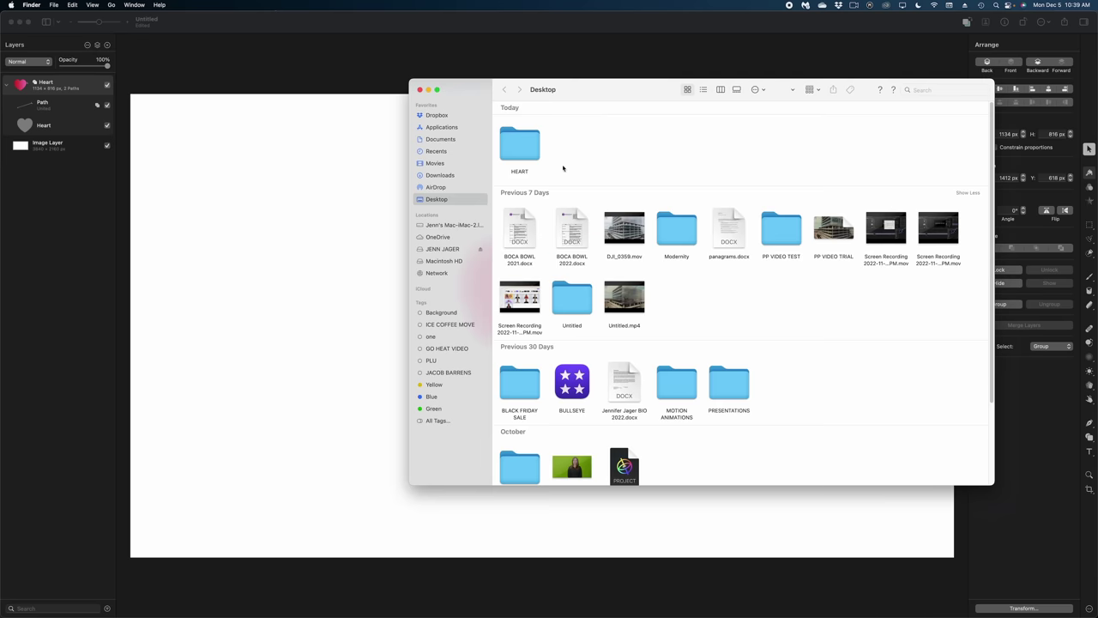
drag(582, 95, 530, 125)
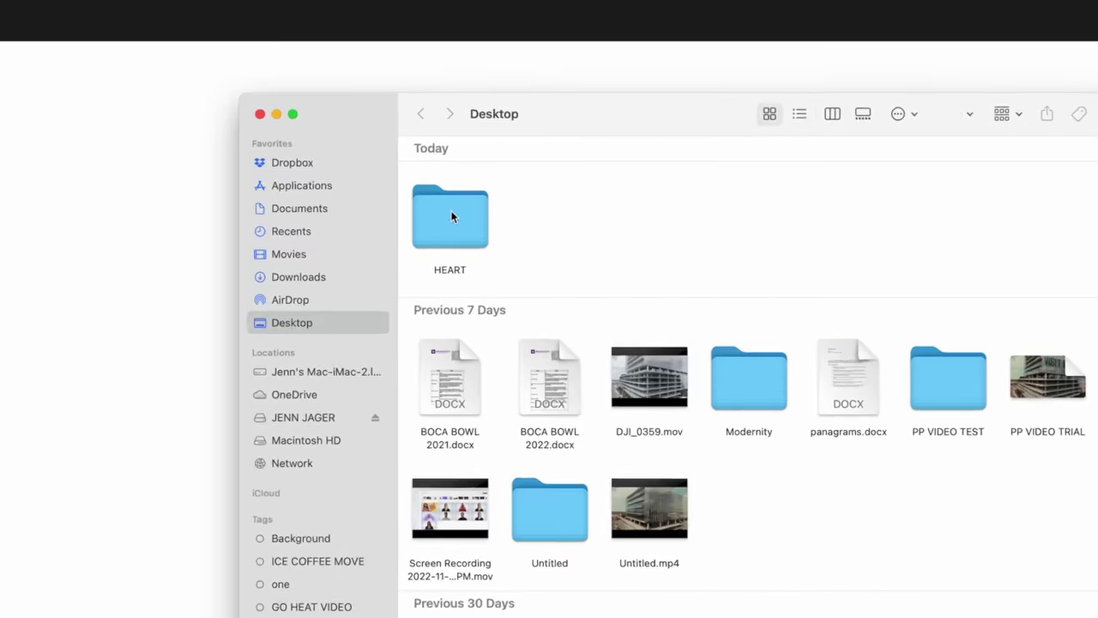
click(468, 171)
double_click(439, 232)
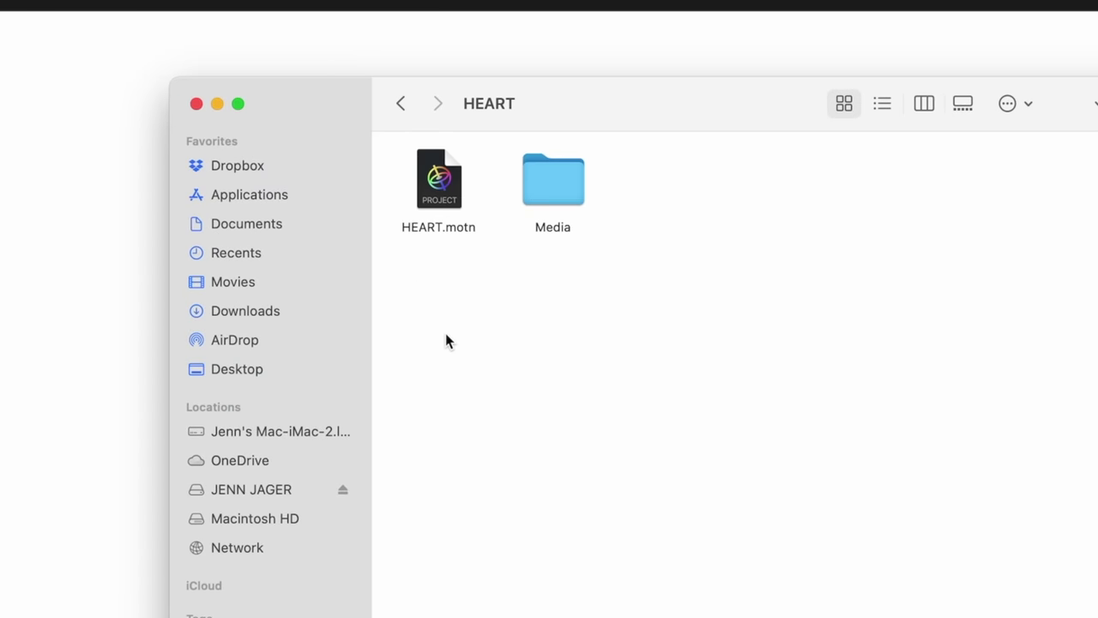
double_click(438, 189)
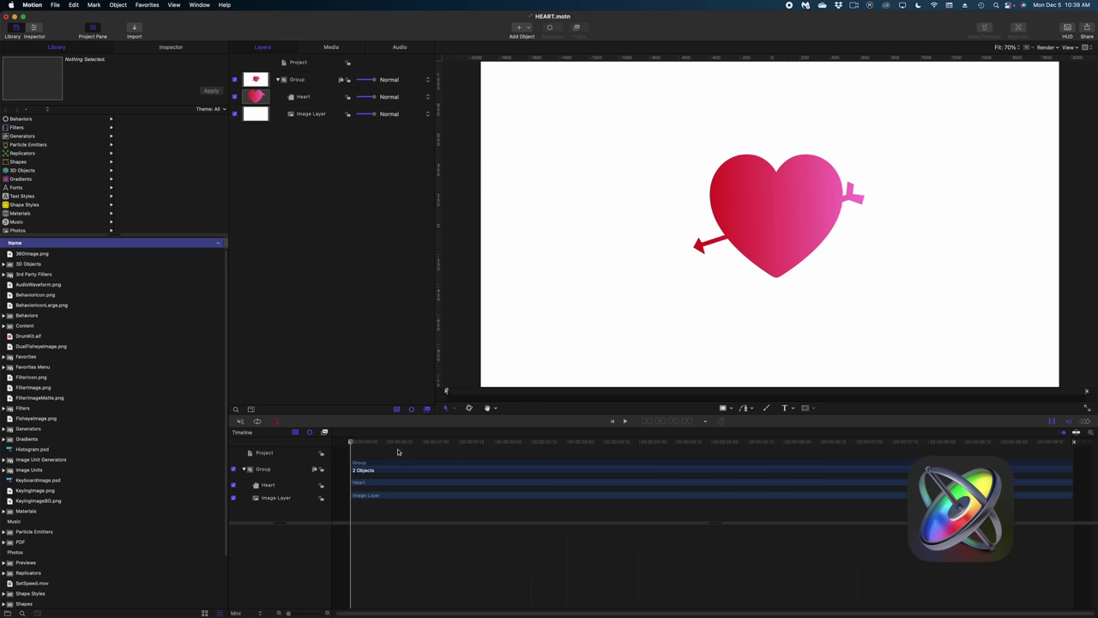
Step: Scrub the animation, switch off the white Image Layer, and select the Heart layer
drag(397, 452, 935, 441)
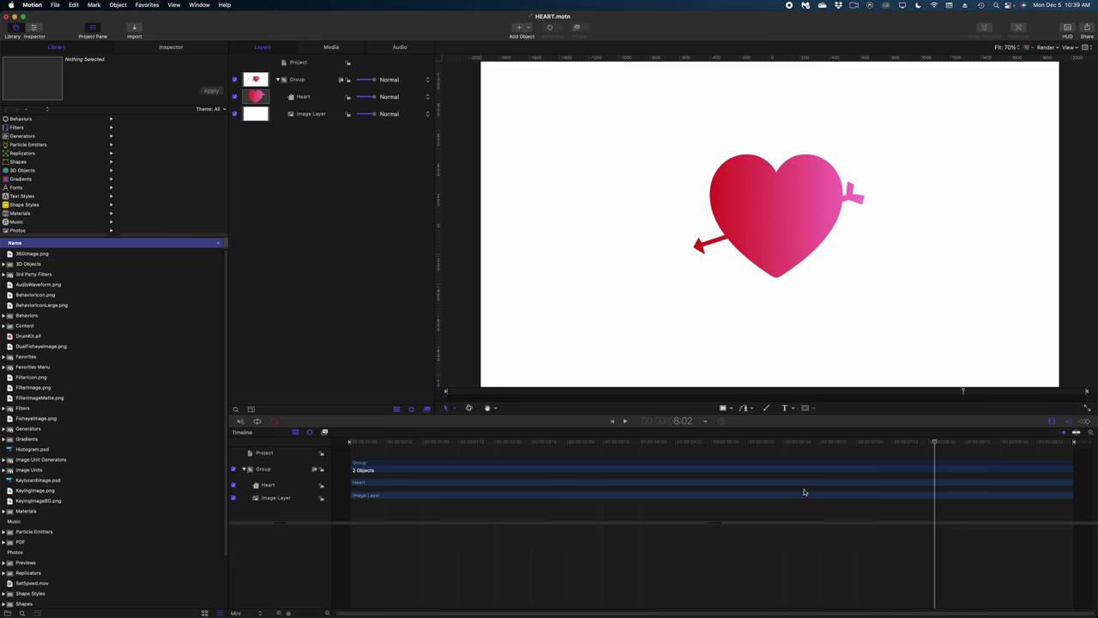
drag(804, 491, 473, 514)
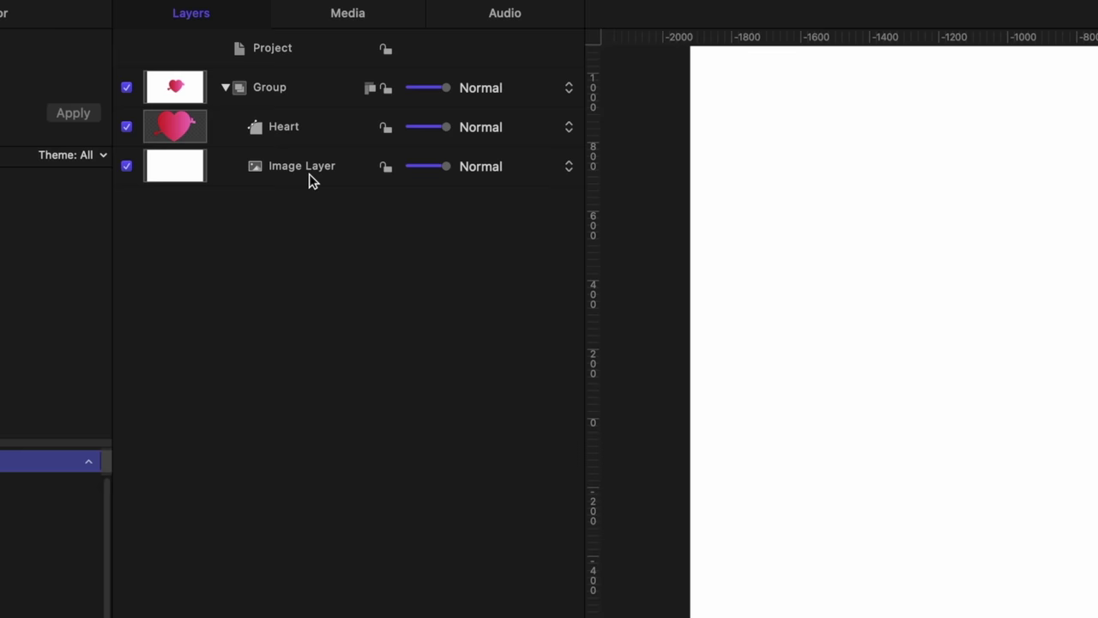
click(308, 165)
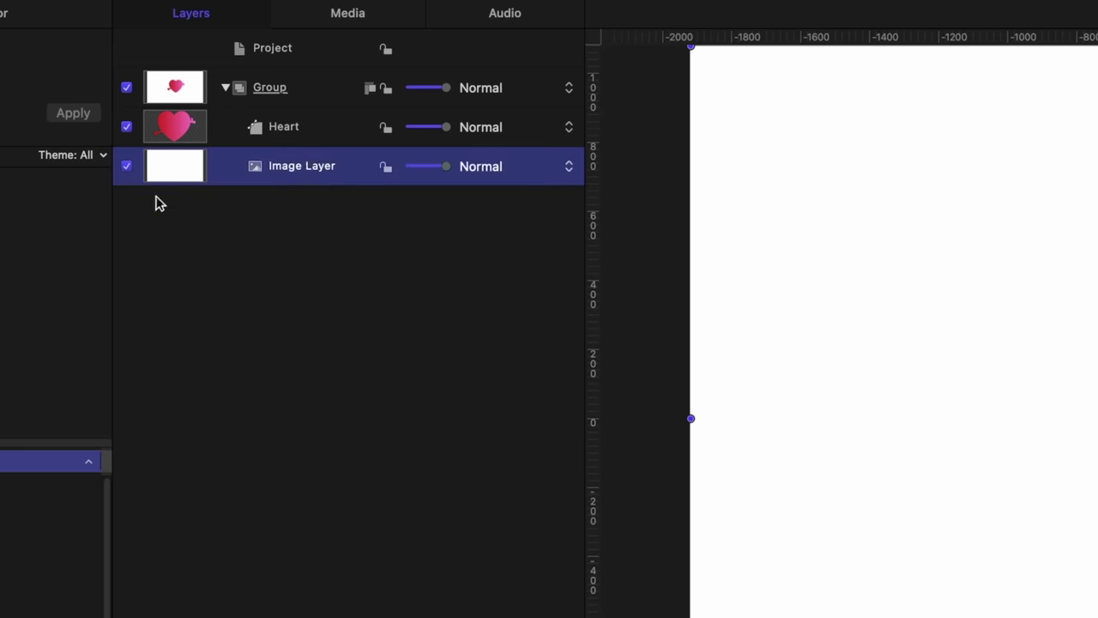
click(127, 166)
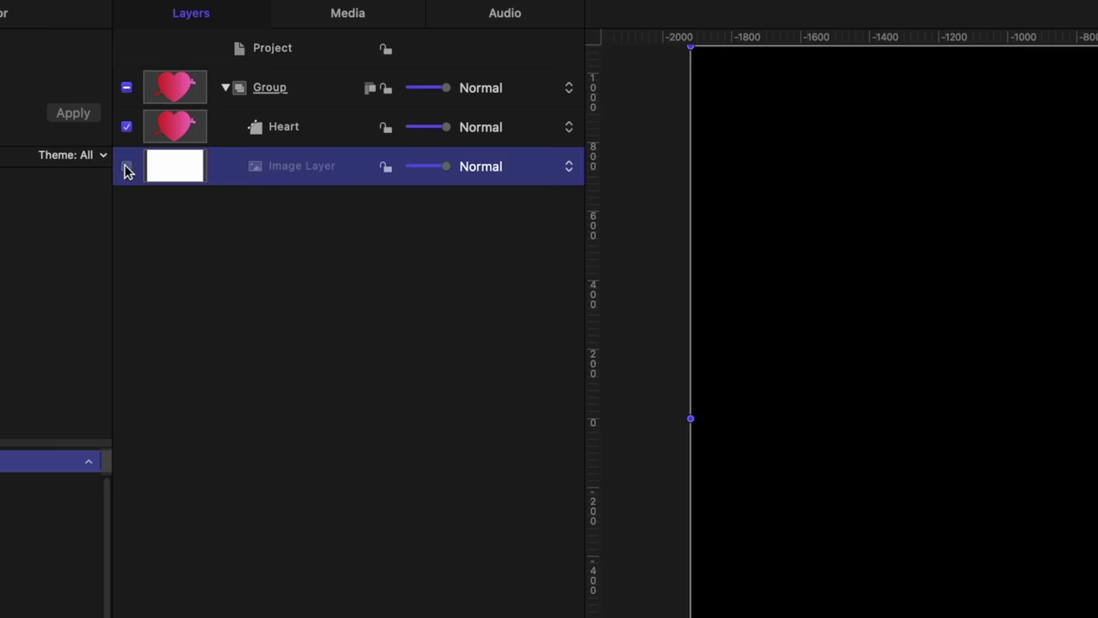
click(275, 140)
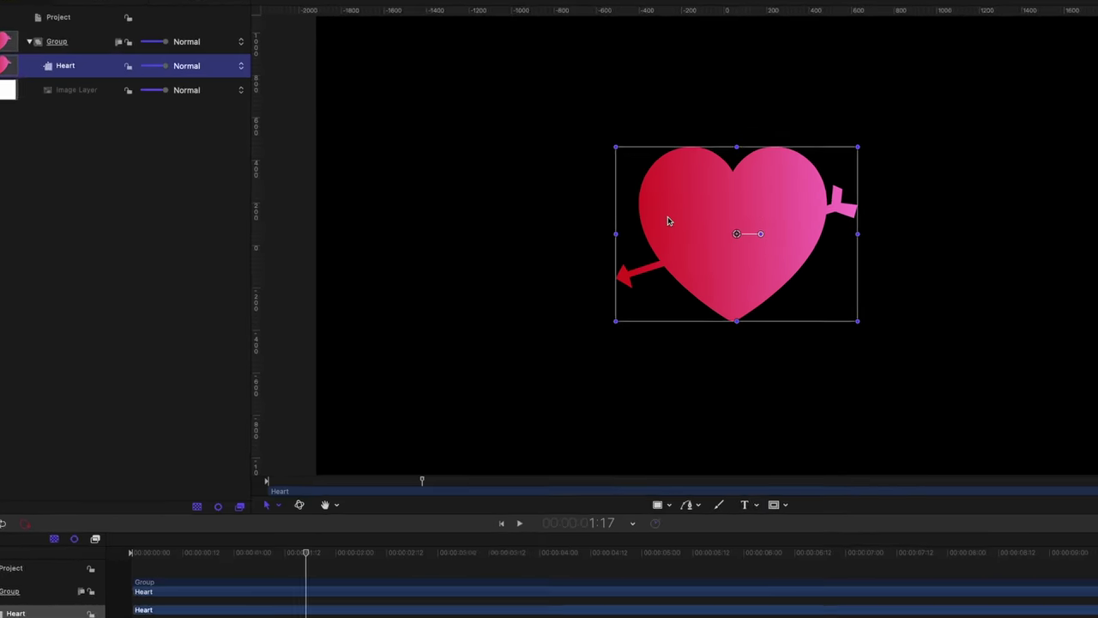
Step: Check the heart's editing options, then browse the Shape behaviors in the Behaviors menu
right_click(730, 206)
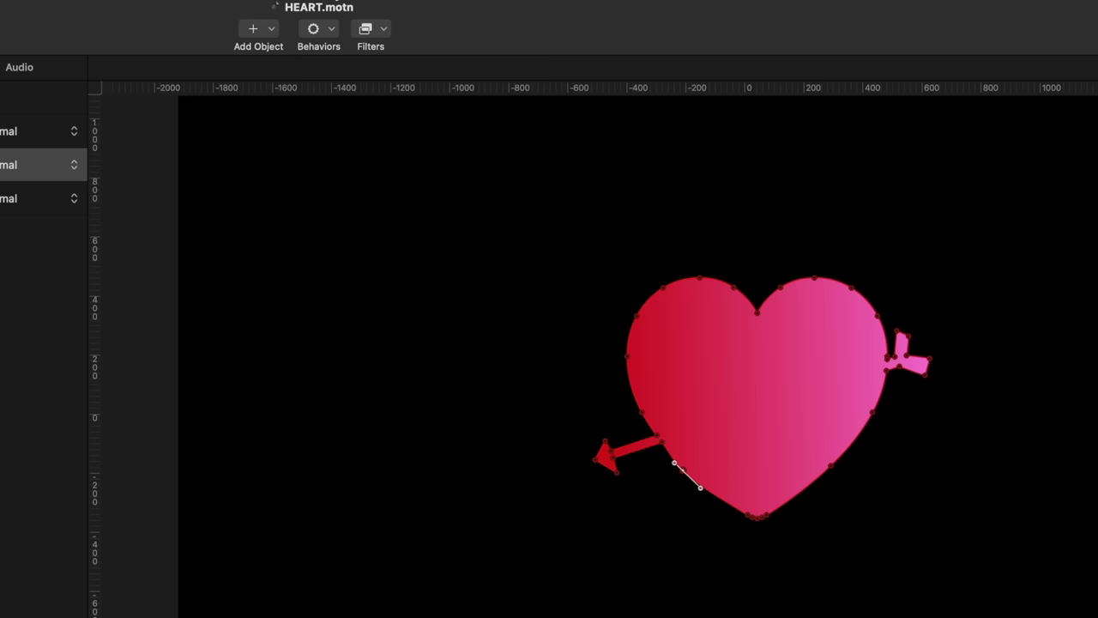
click(319, 29)
mouse_move(334, 208)
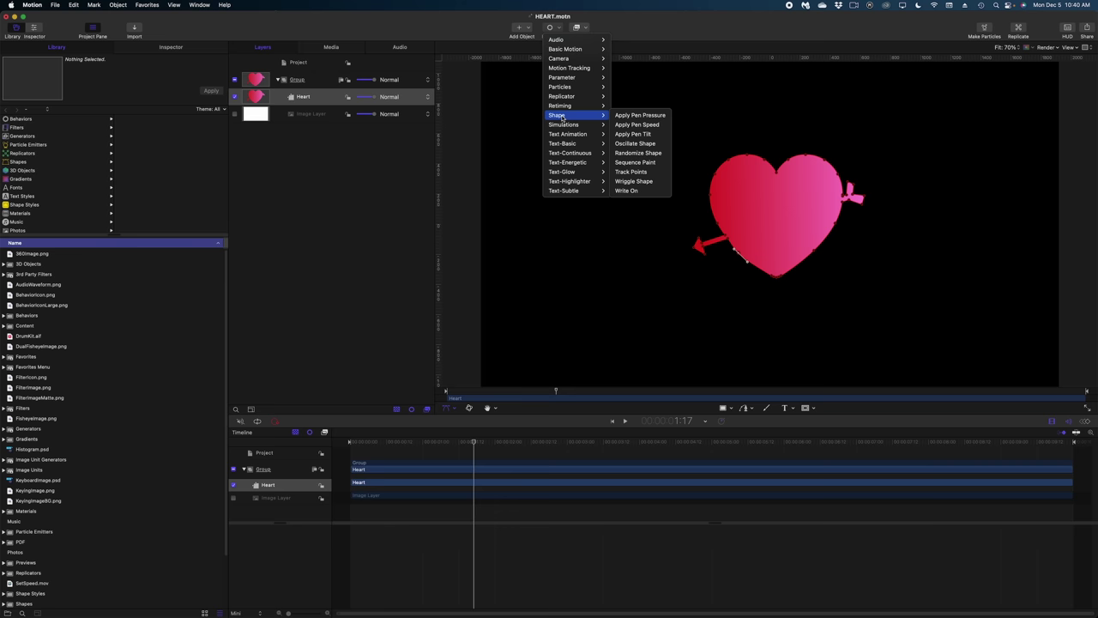
Step: Look over the Text-Glow behaviors, then dismiss the menu without applying any
mouse_move(562, 172)
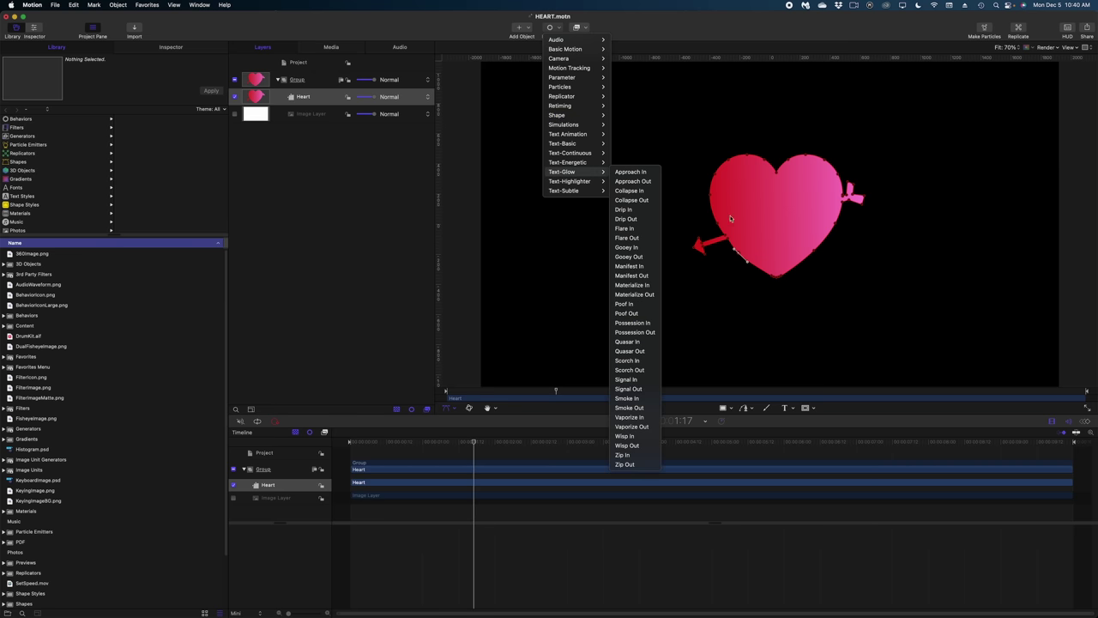
click(740, 253)
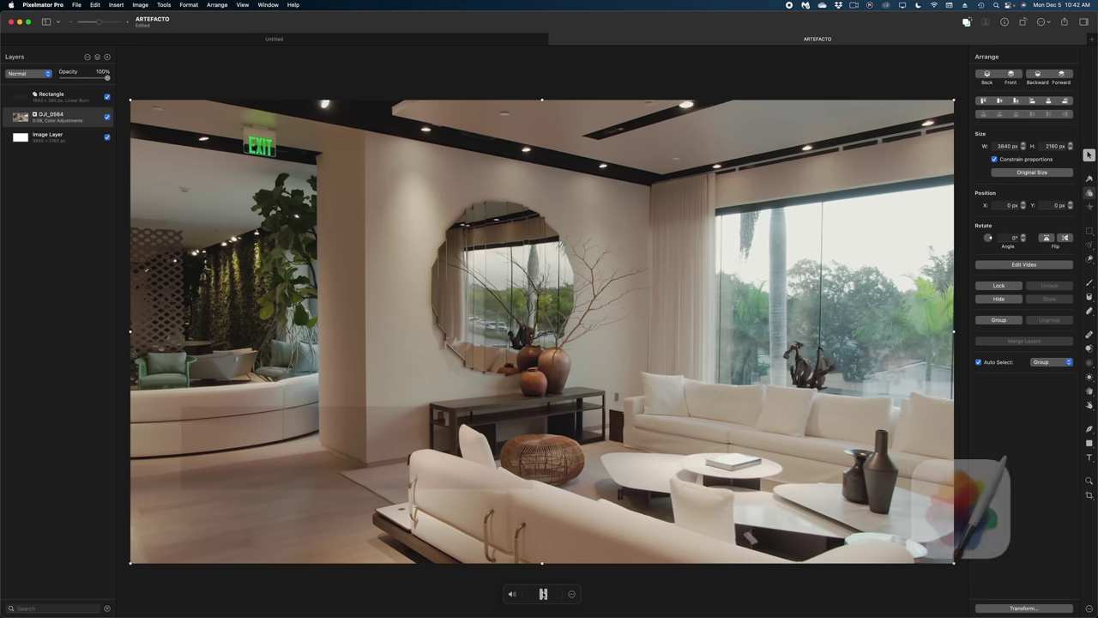
Step: Pause the room video and nudge the translucent Rectangle band slightly
key(space)
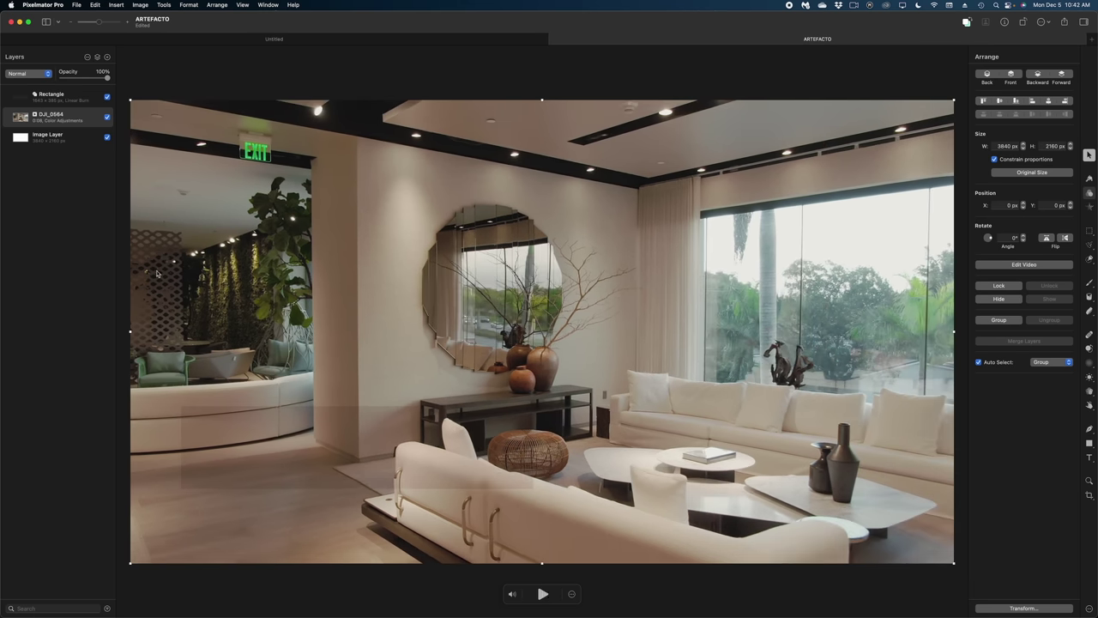
click(64, 96)
drag(235, 435, 238, 445)
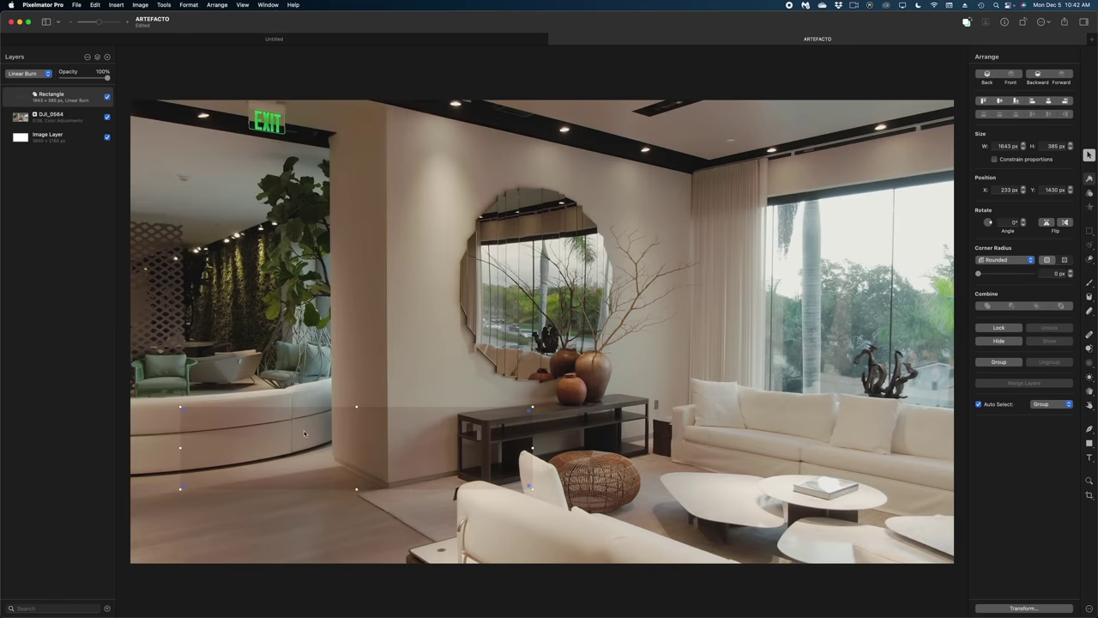
Step: Add the text MODERNITY and move it up onto the rectangle band
key(t)
click(240, 446)
text(MODERNITY)
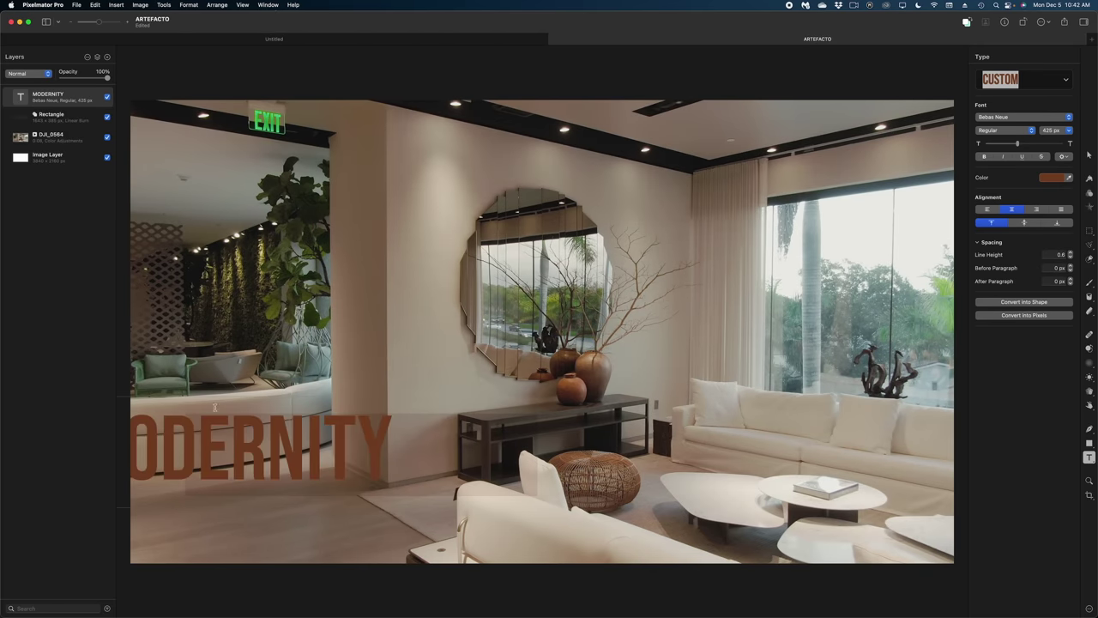
key(Escape)
drag(458, 486, 422, 467)
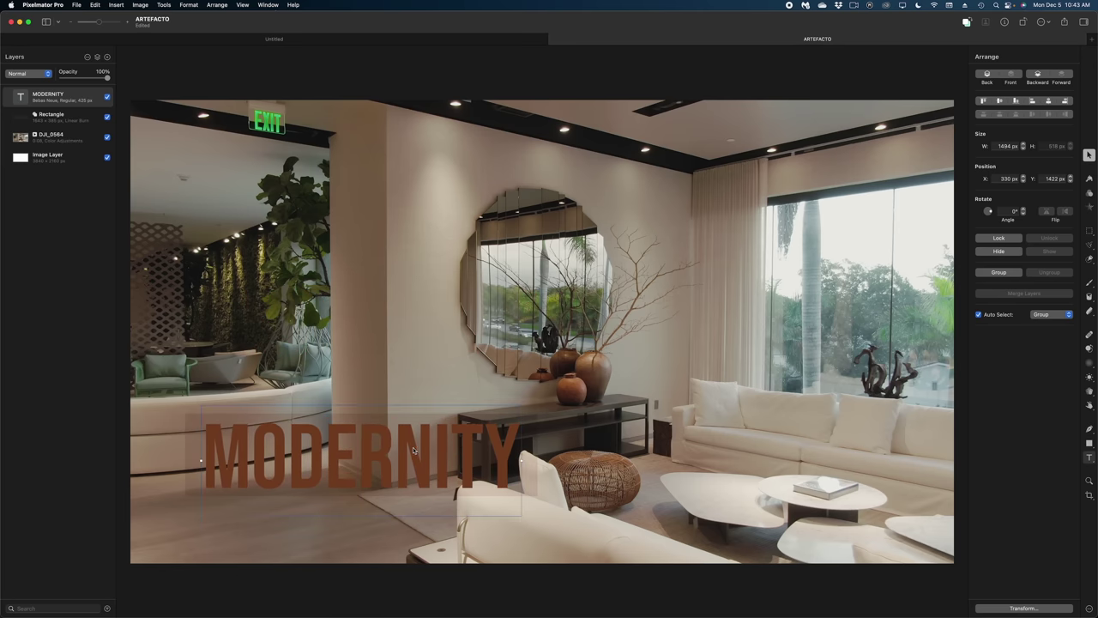
Step: Export ARTEFACTO as a 24 fps Motion Project so it opens in Motion
click(76, 5)
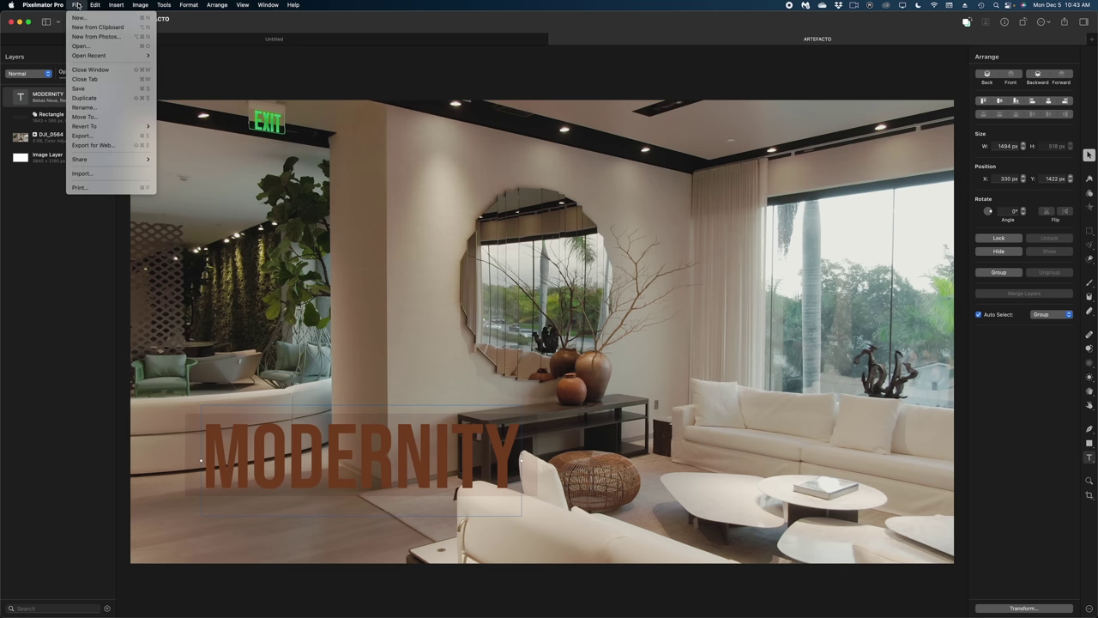
click(82, 136)
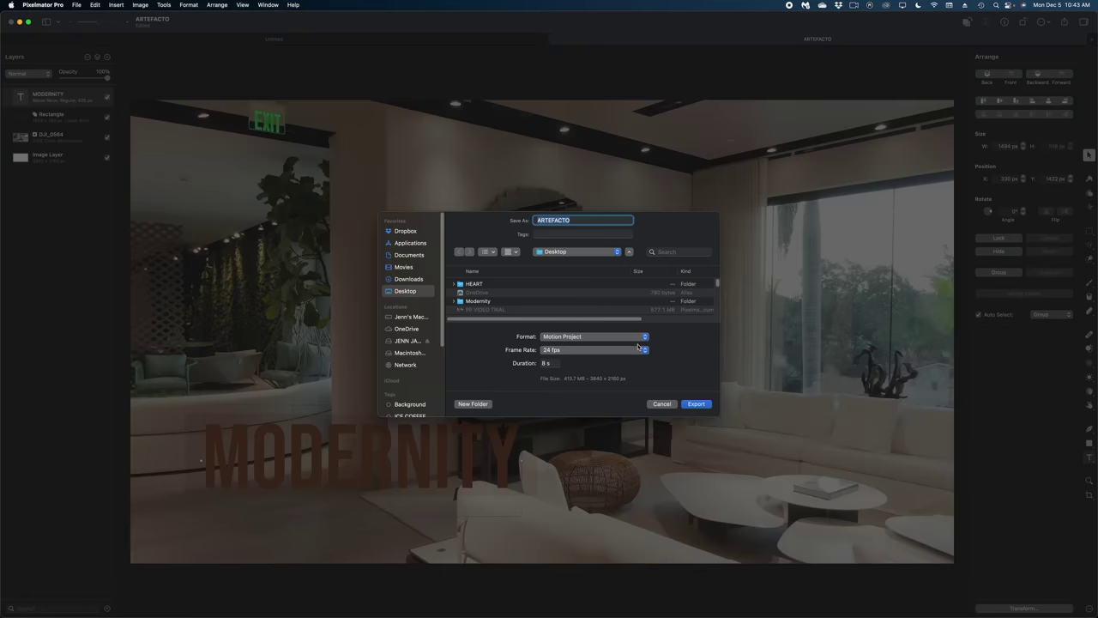
click(695, 403)
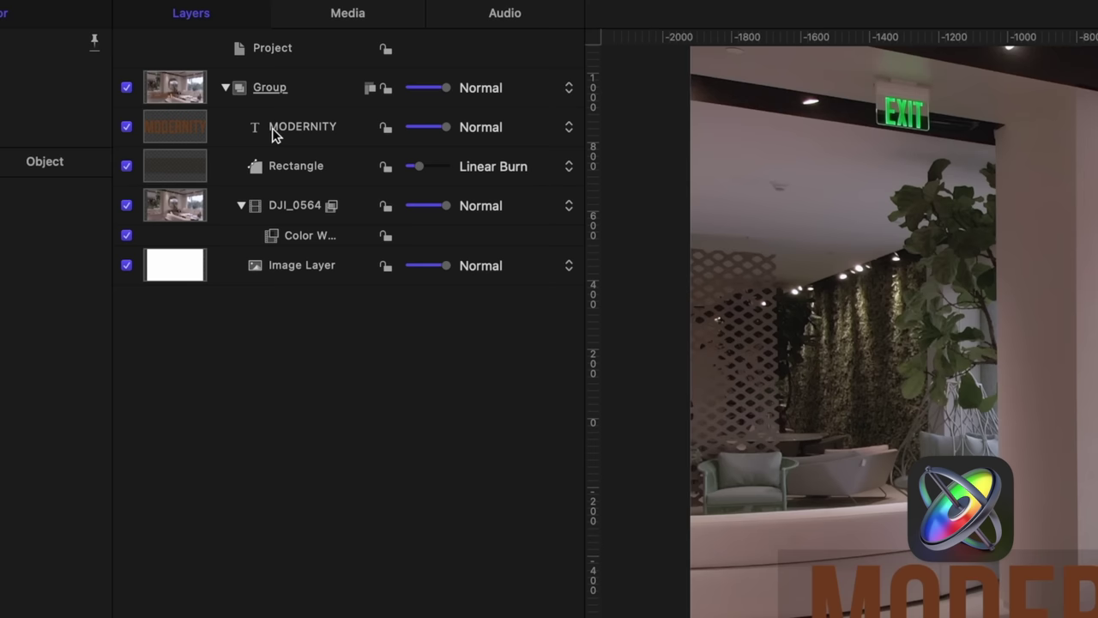
Step: Select the MODERNITY text layer to show its position, opacity and blending in the Inspector
click(300, 100)
click(299, 114)
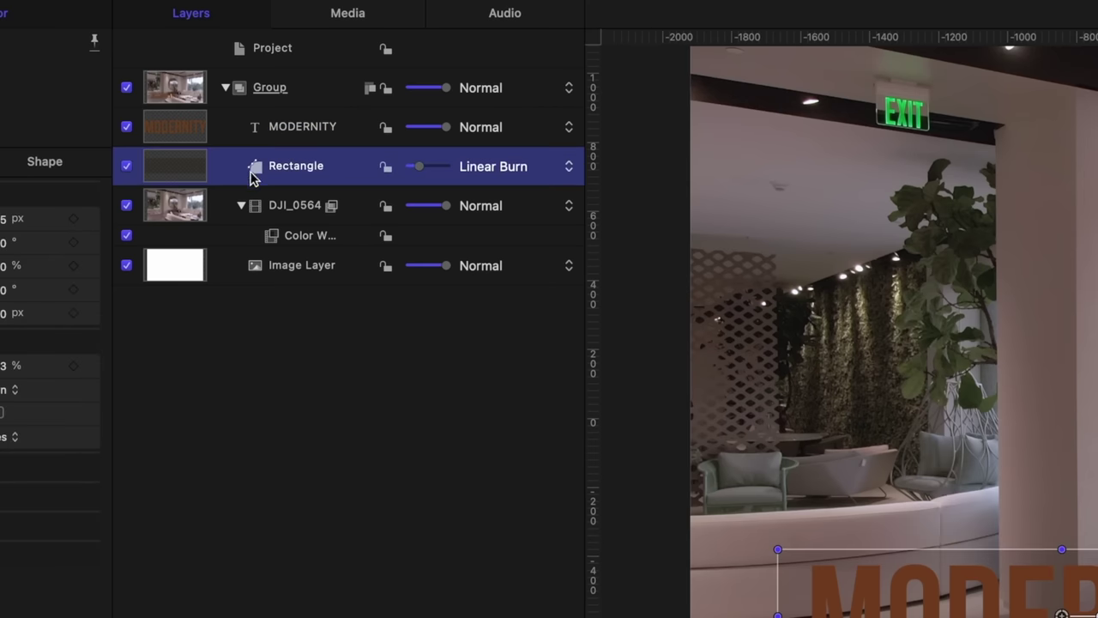
click(285, 130)
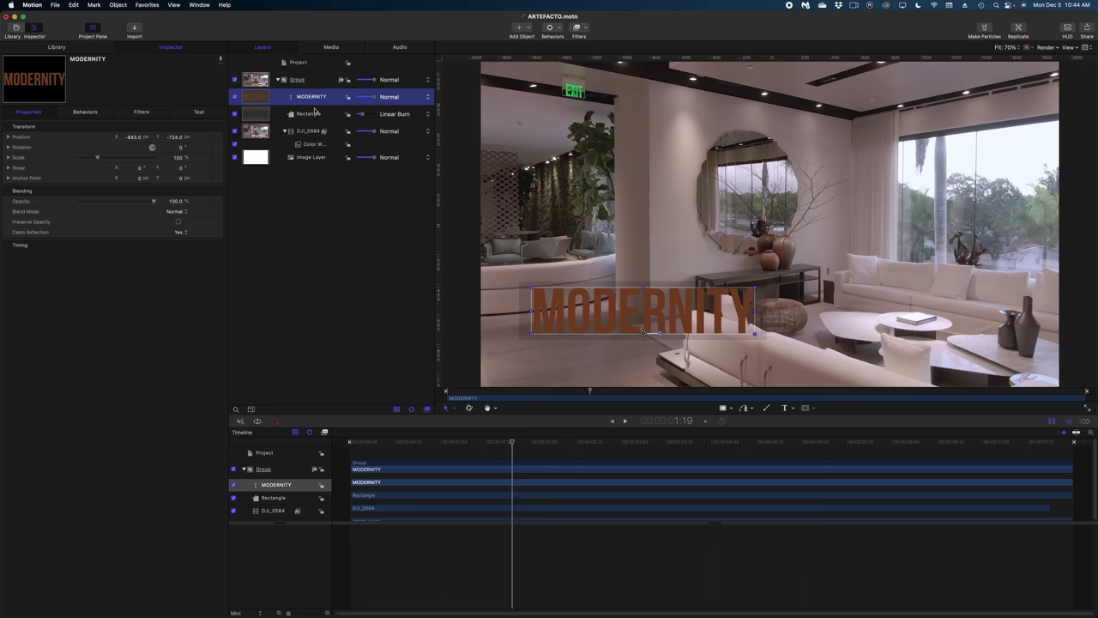
Step: Change the title text to MODERN in the Inspector's Text tab and browse fonts
click(196, 113)
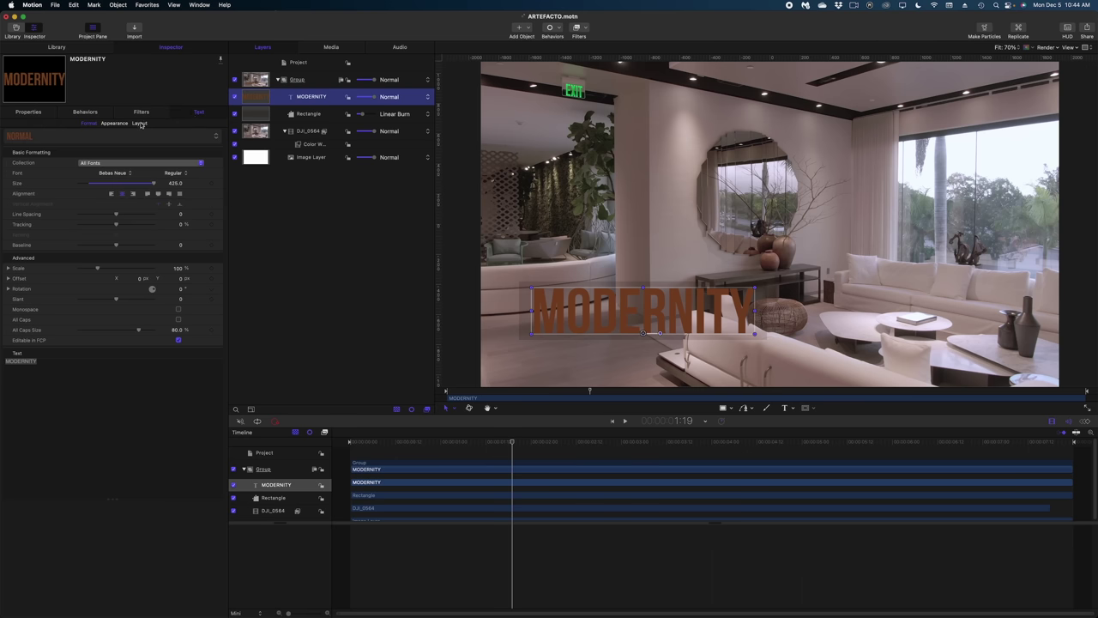
click(82, 362)
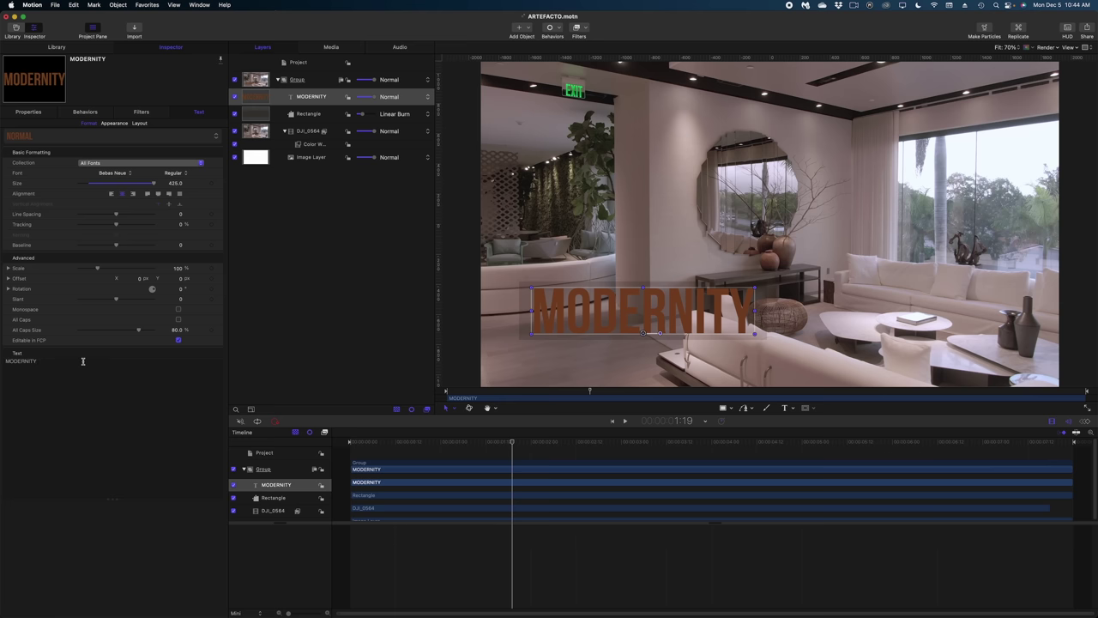
key(BackSpace)
key(BackSpace)
key(BackSpace)
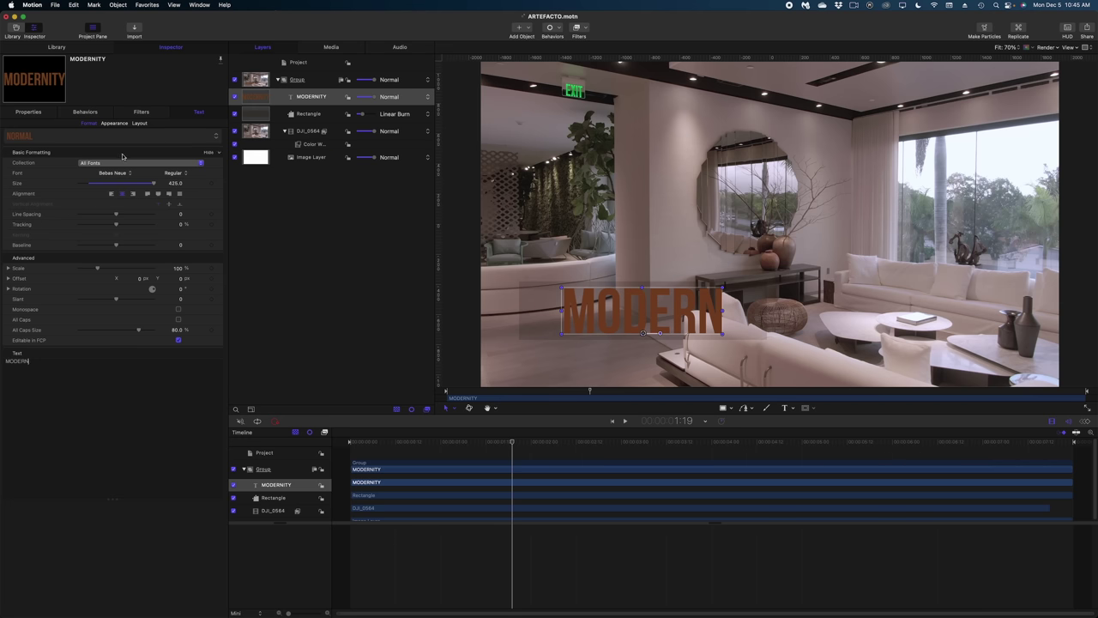
click(115, 173)
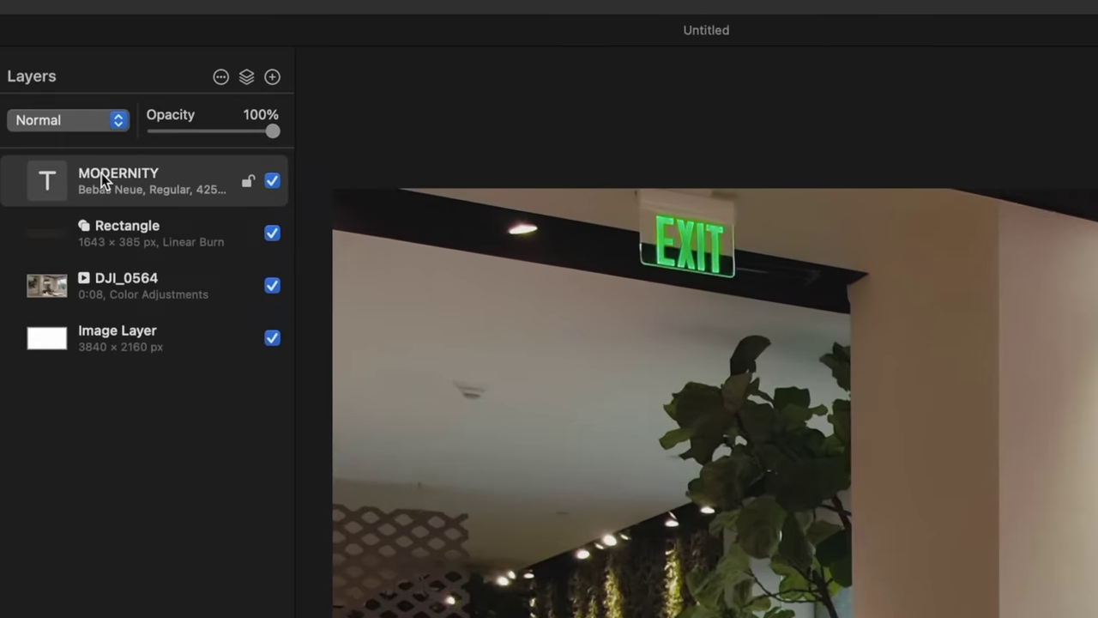
Step: Convert MODERNITY into letter shapes and export it as Motion project ARTEFACTO SHAPE TEXT
right_click(43, 94)
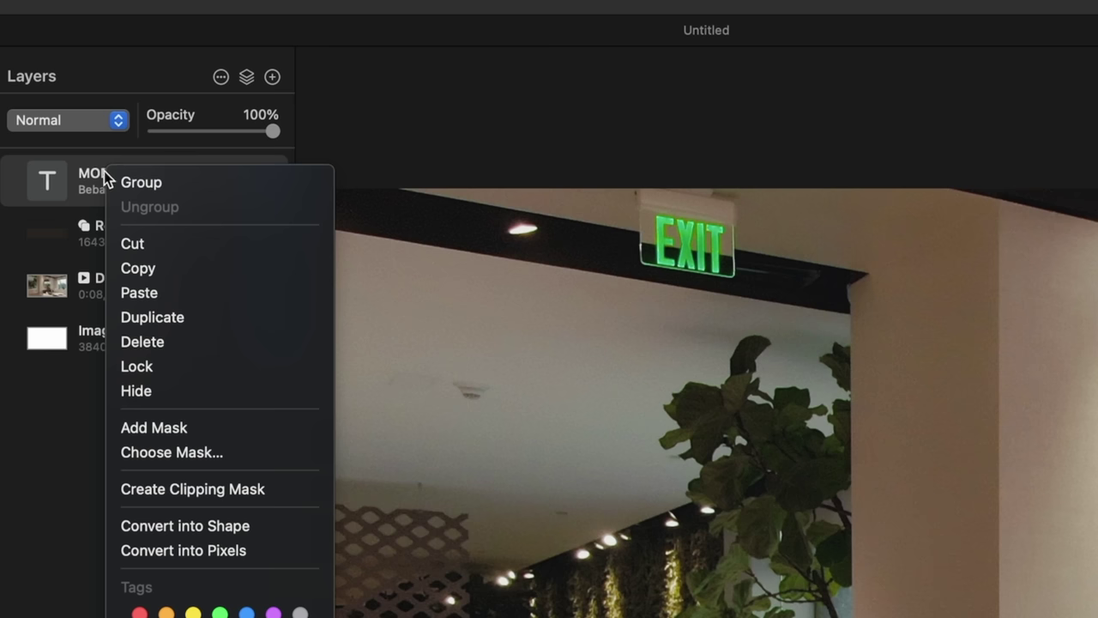
click(214, 531)
click(9, 182)
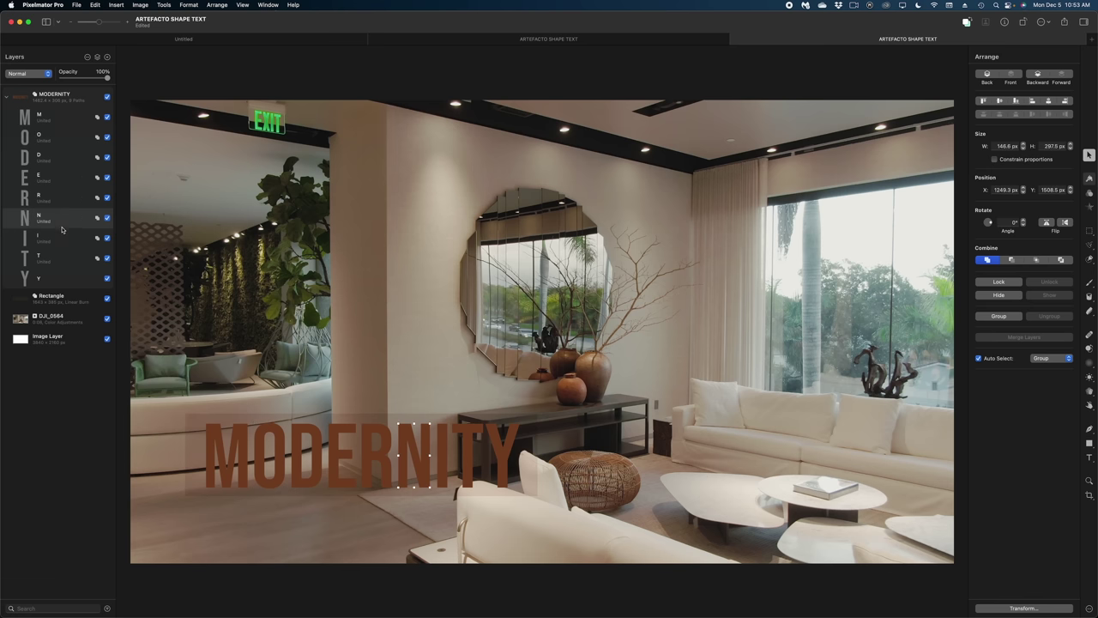
click(78, 5)
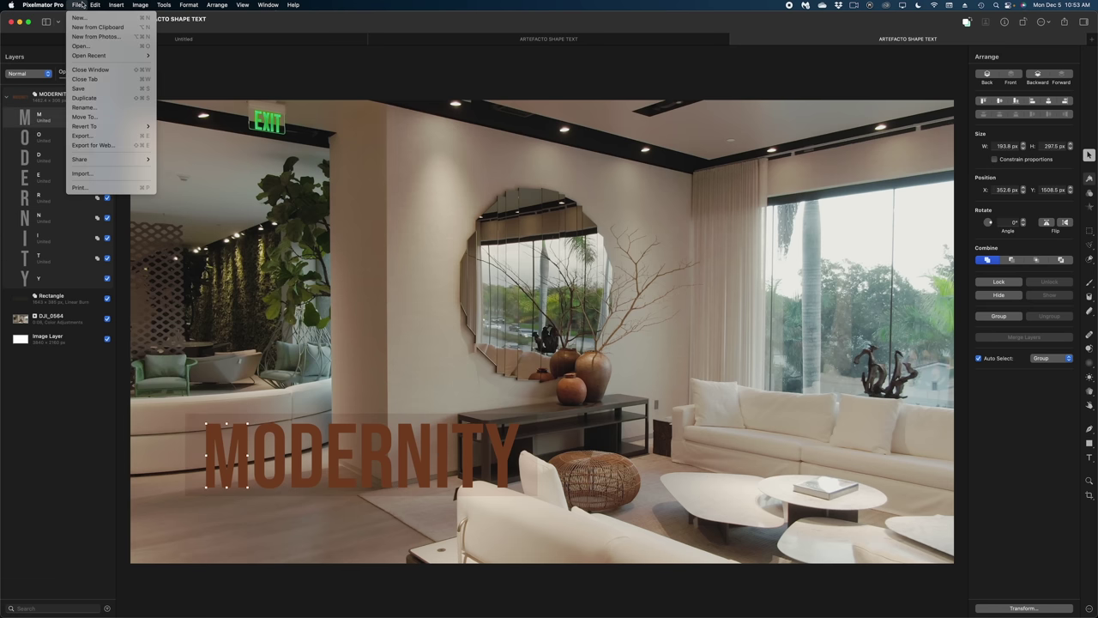
click(83, 136)
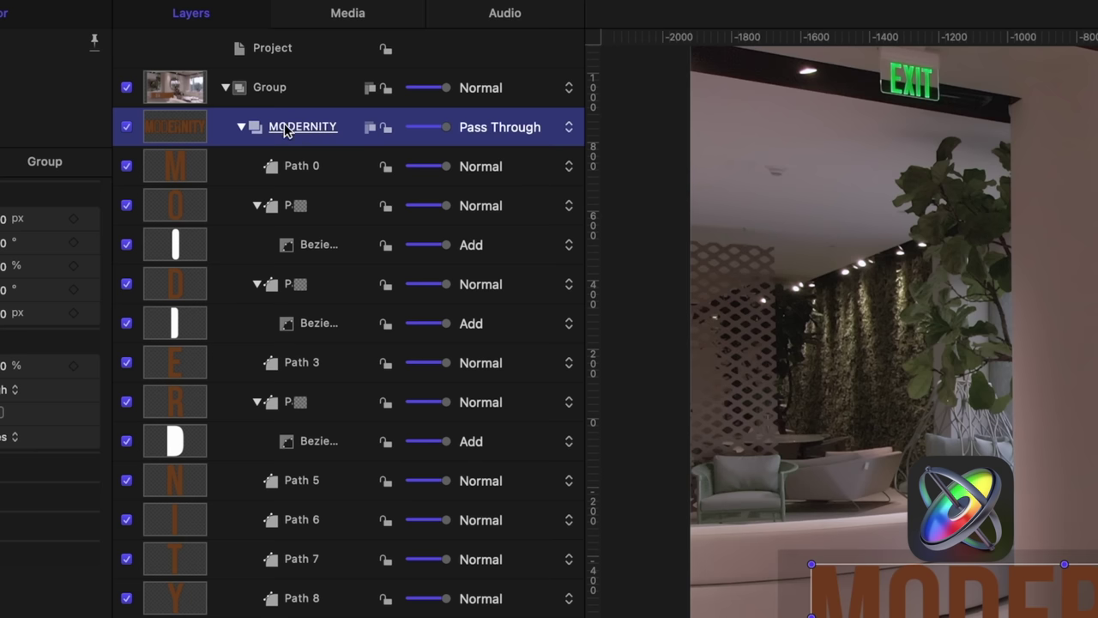
Step: Select the M, O and D letter paths, zooming out to see more of MODERNITY
click(299, 174)
click(342, 213)
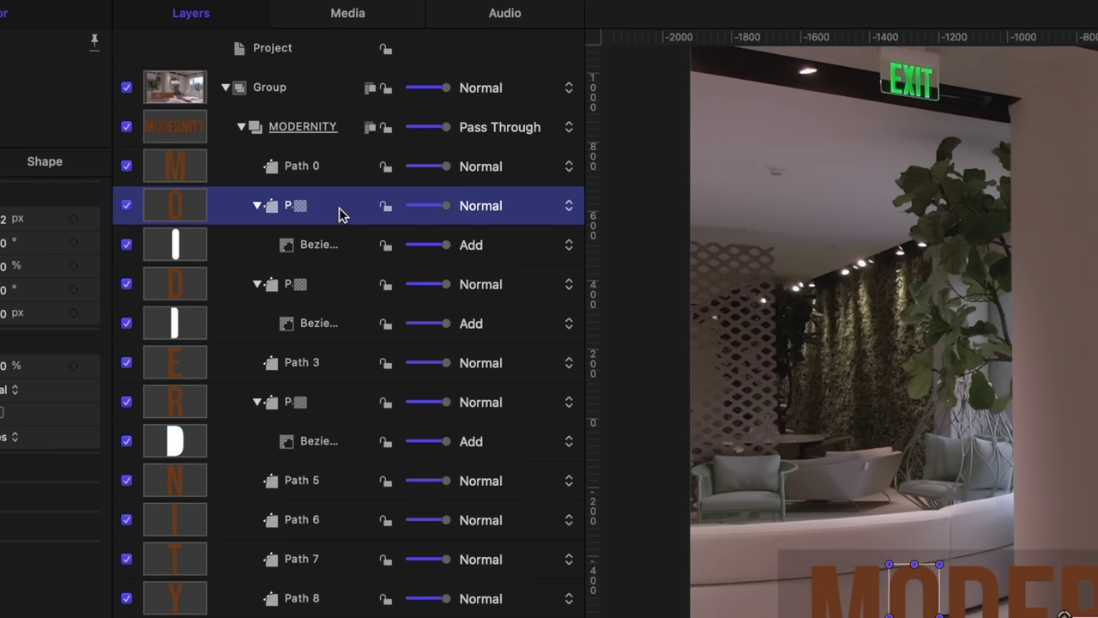
click(325, 293)
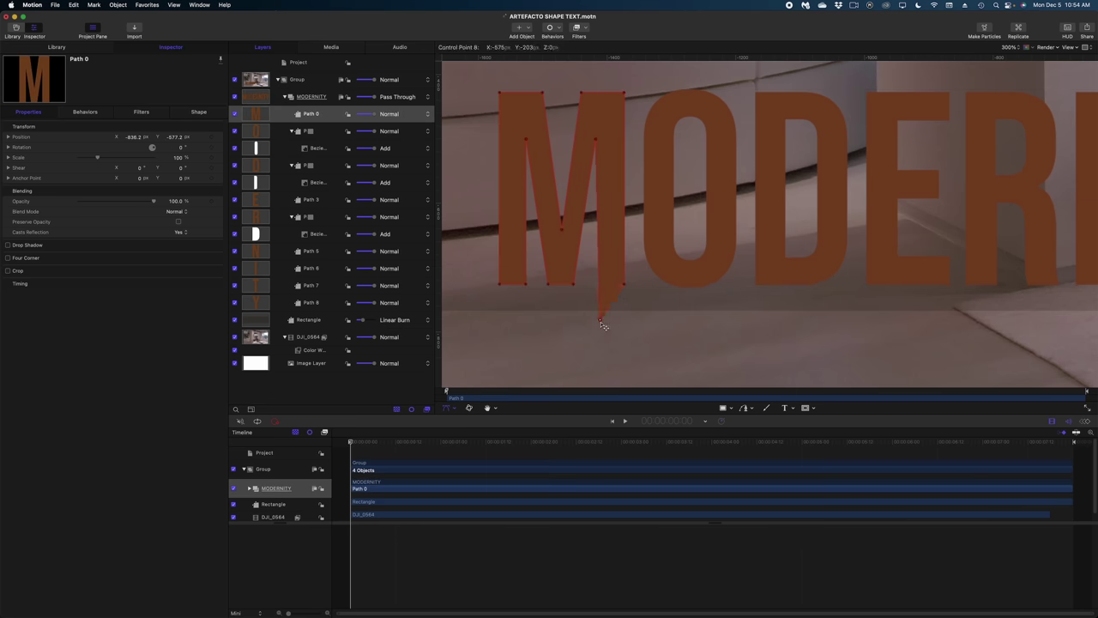
key(super+minus)
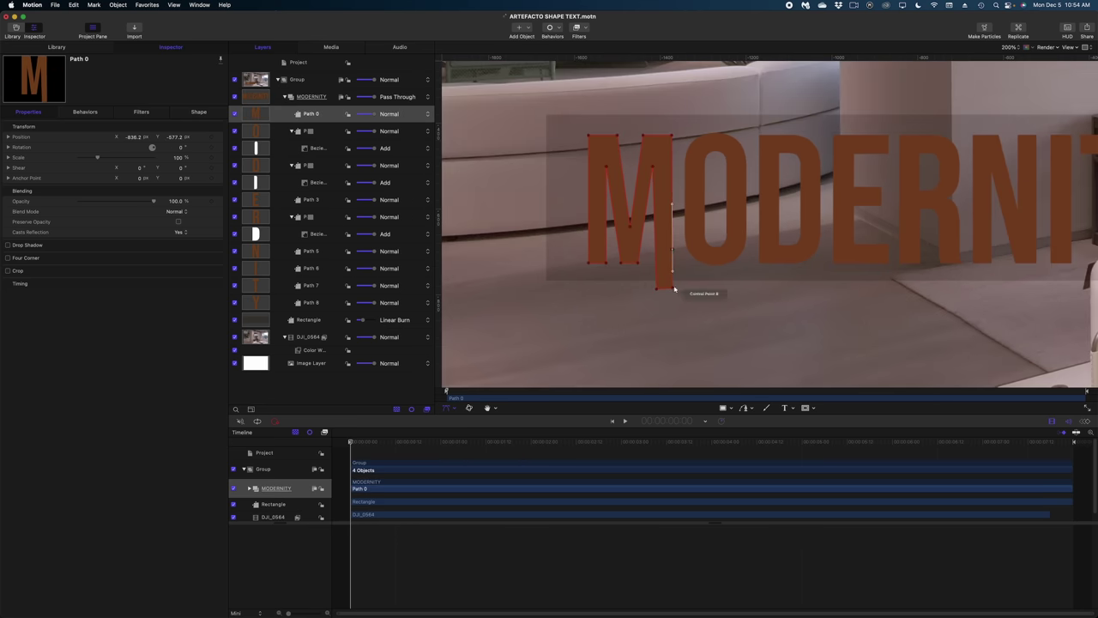
scroll(961, 290, right, 5)
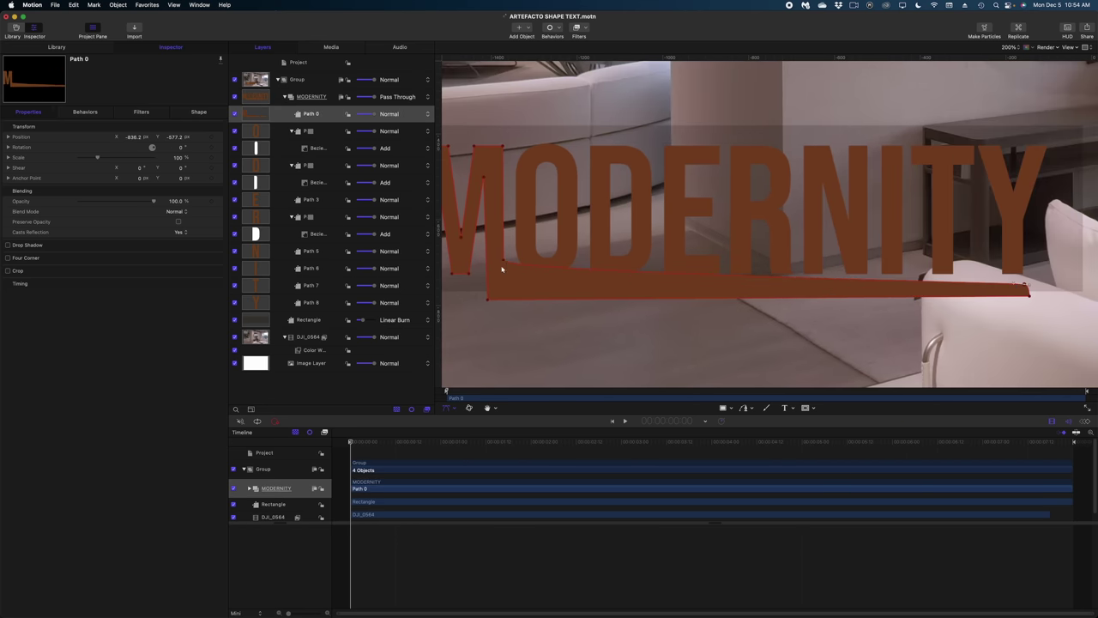
Step: Stretch the M's bottom point into an underline, make it a Linear corner, and fit the frame
drag(500, 248, 433, 290)
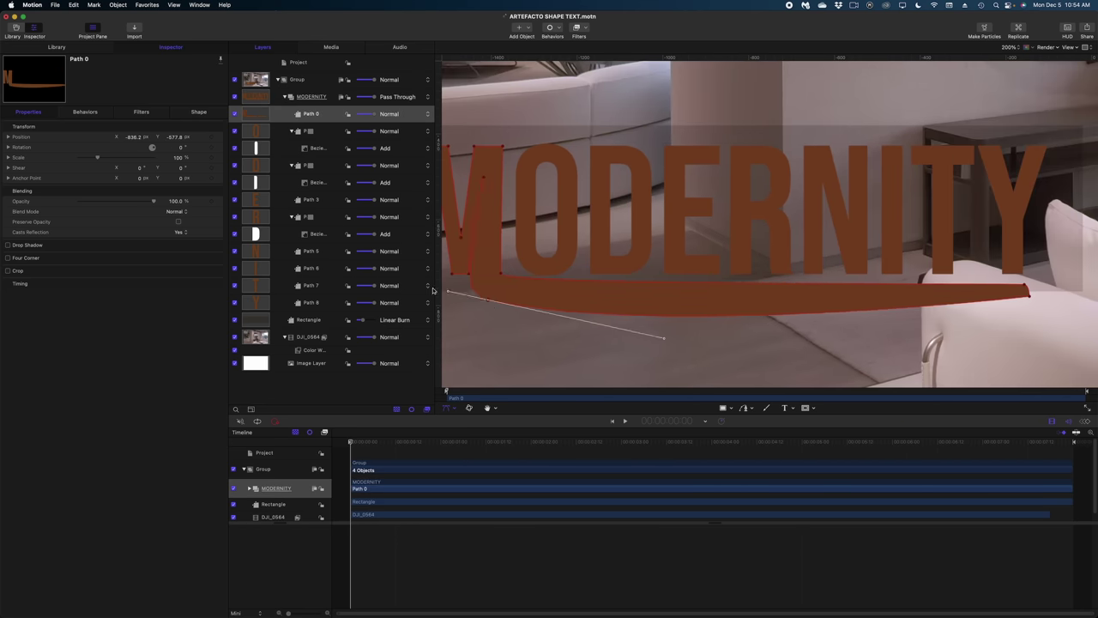
right_click(499, 250)
click(528, 283)
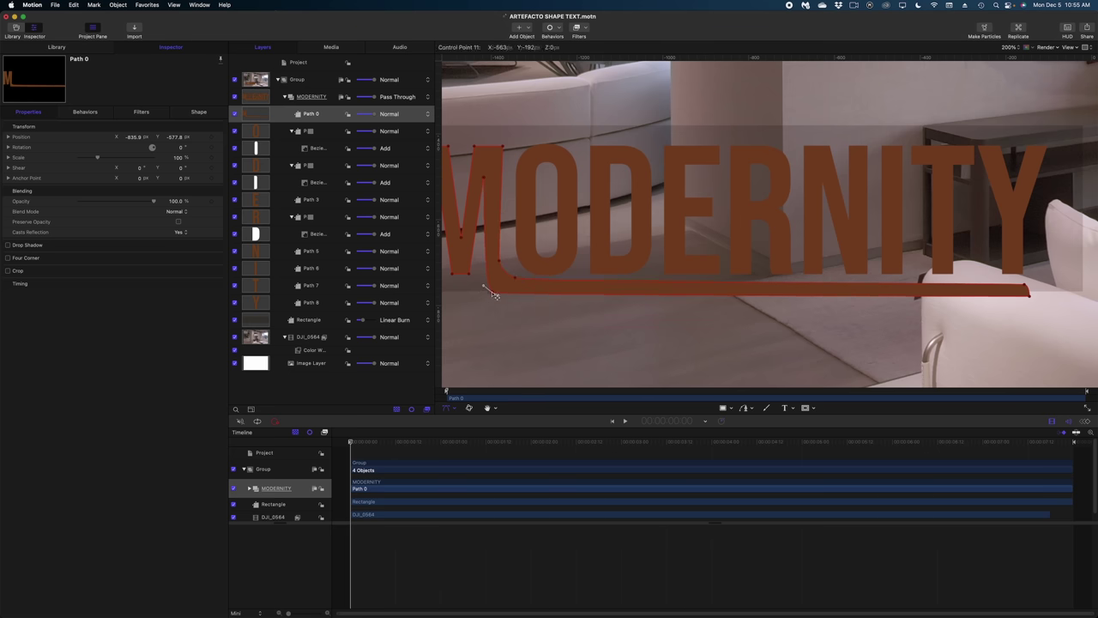
key(super+shift+a)
key(shift+z)
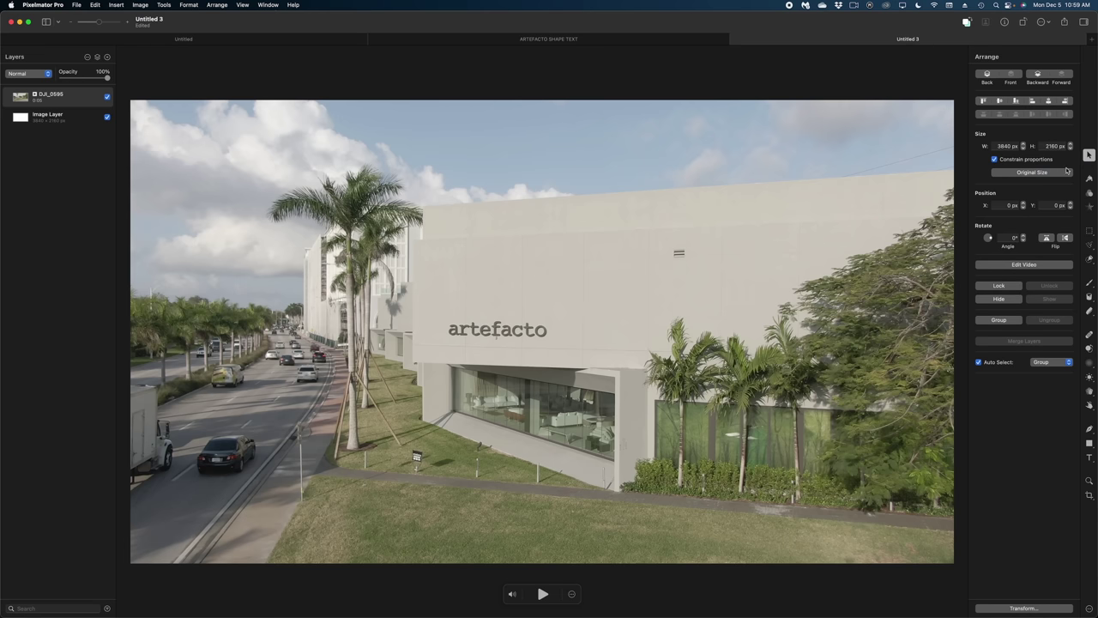
Step: Apply ML Enhance from Color Adjustments to the artefacto drone clip and play it
click(1090, 193)
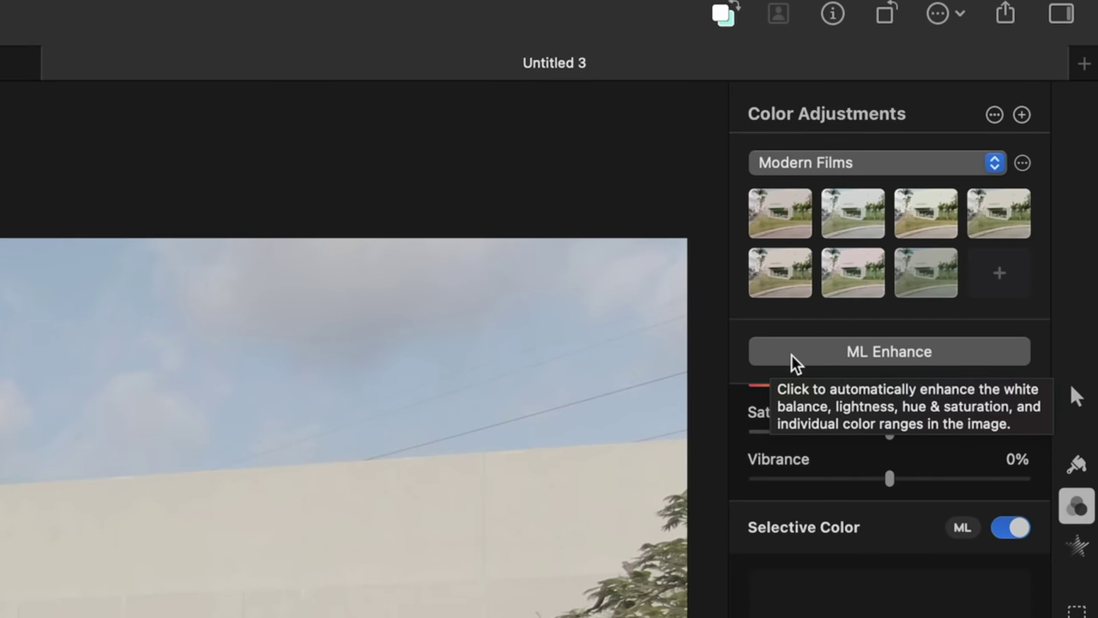
click(794, 360)
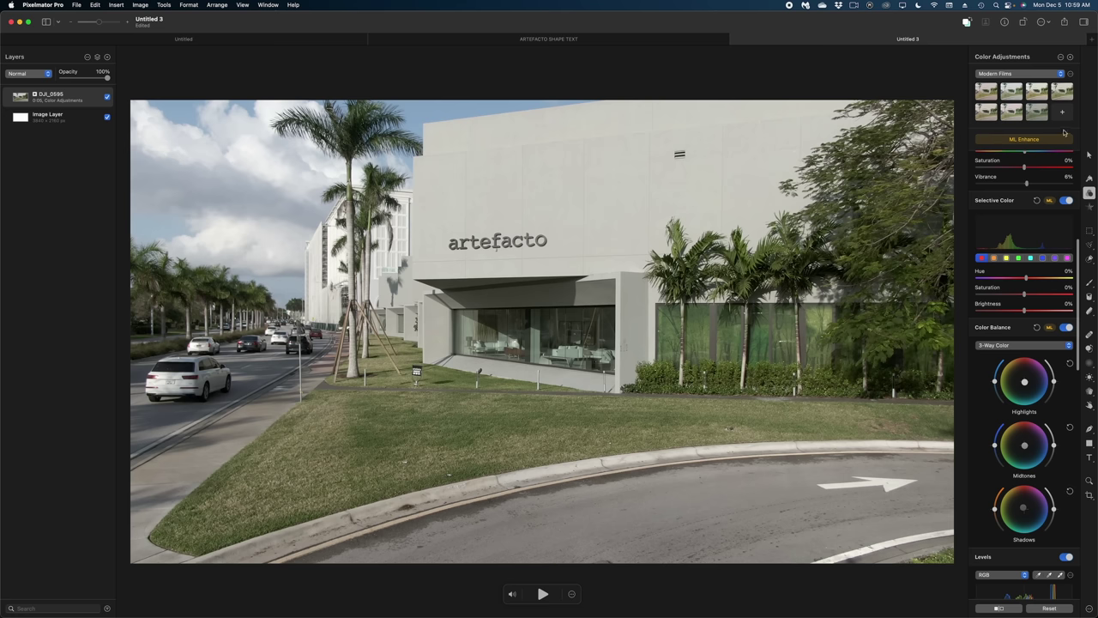
scroll(1056, 392, down, 5)
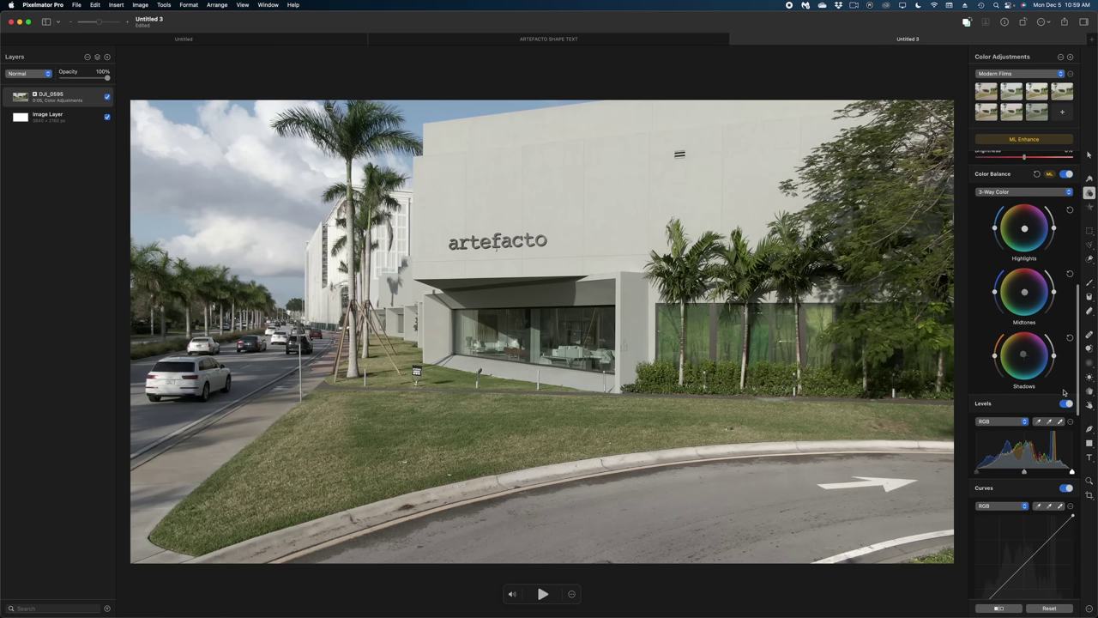
click(543, 594)
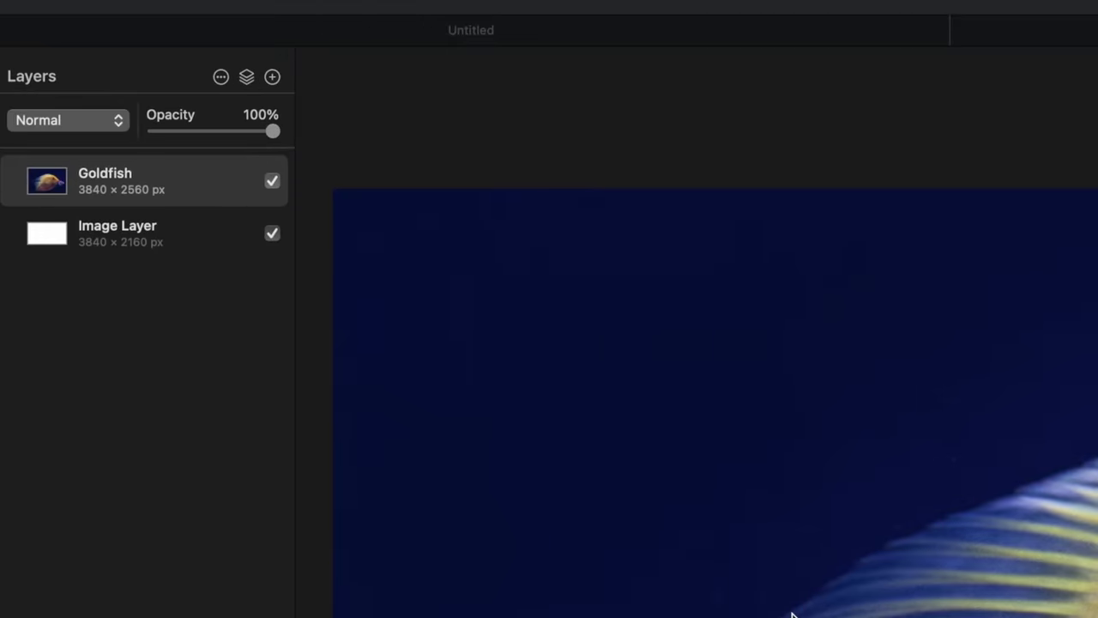
Step: Run Remove Background on the Goldfish layer so only the fish remains
click(455, 493)
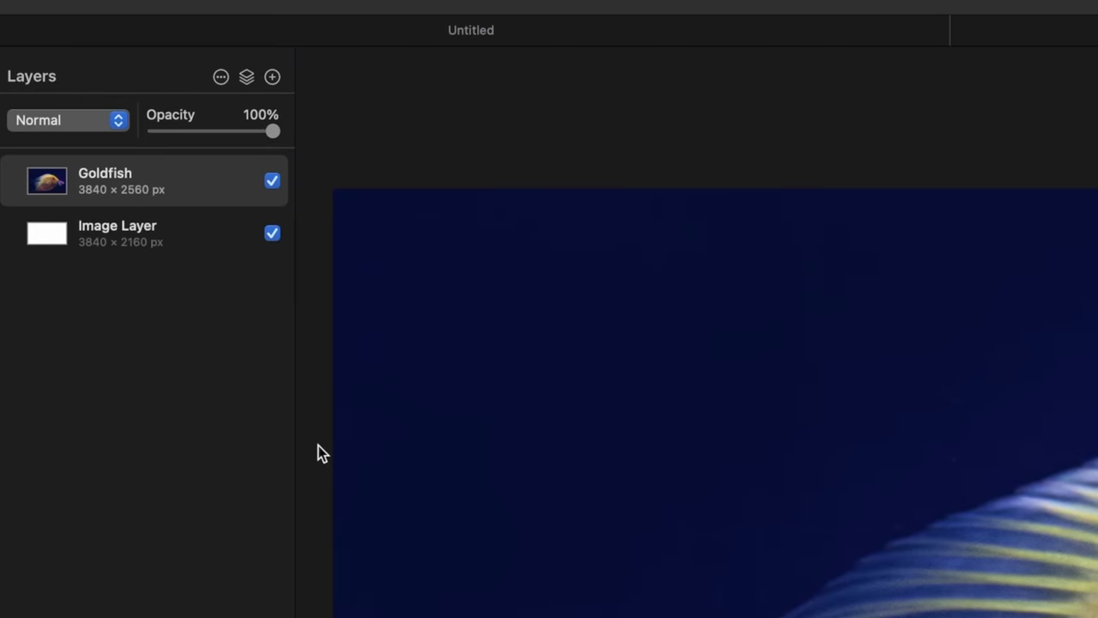
right_click(168, 178)
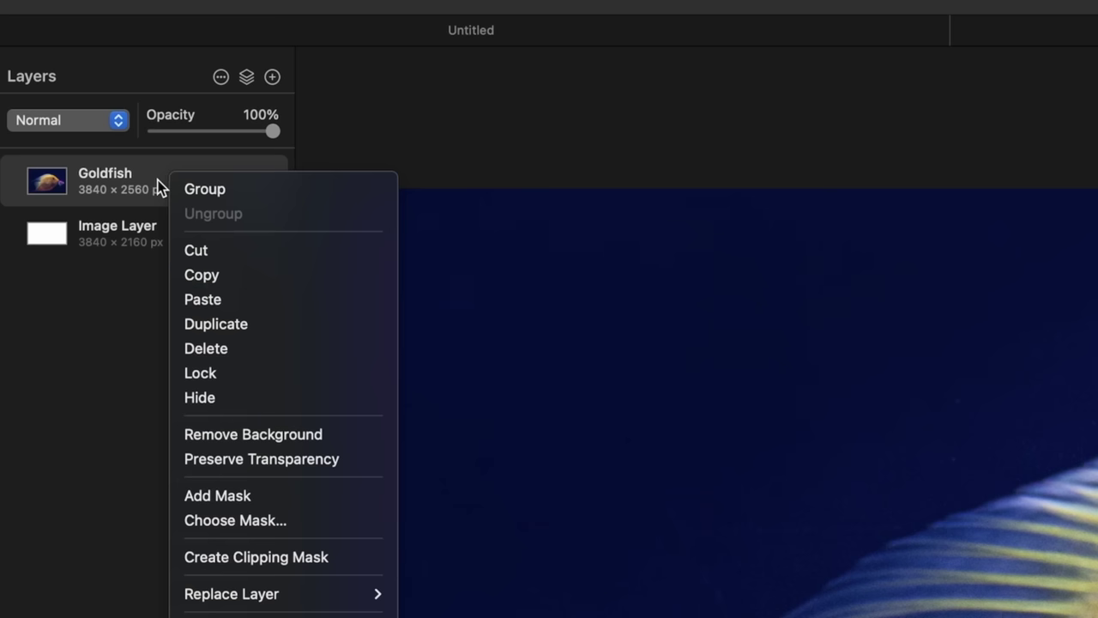
click(234, 441)
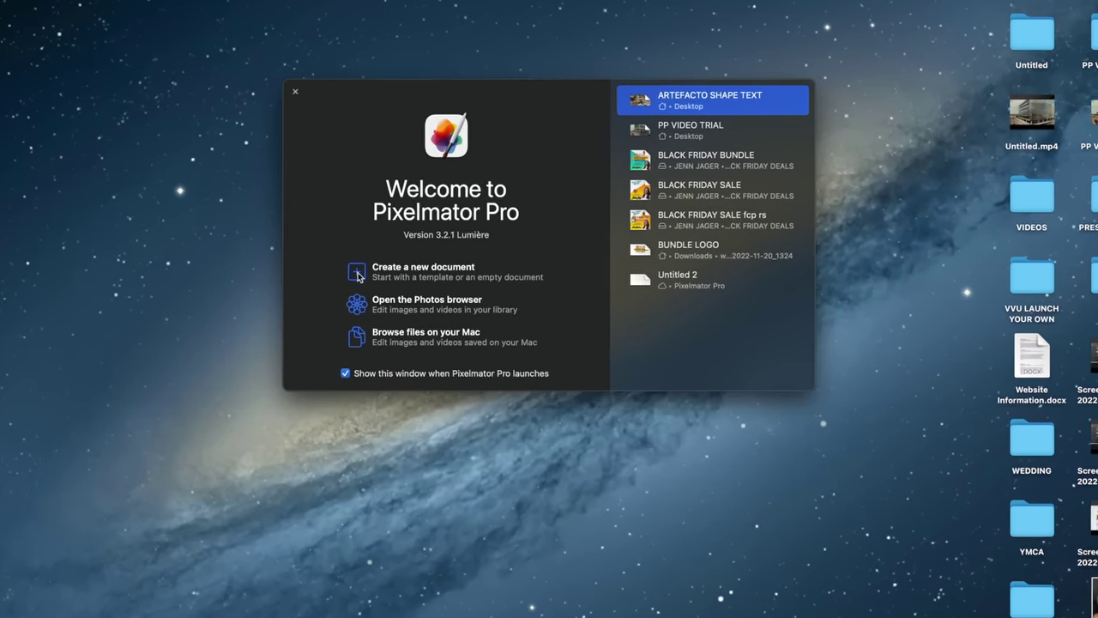
Step: Start a new document and browse the All Templates gallery of Brand, Movie Title and Social Media designs
click(387, 260)
scroll(693, 209, down, 2)
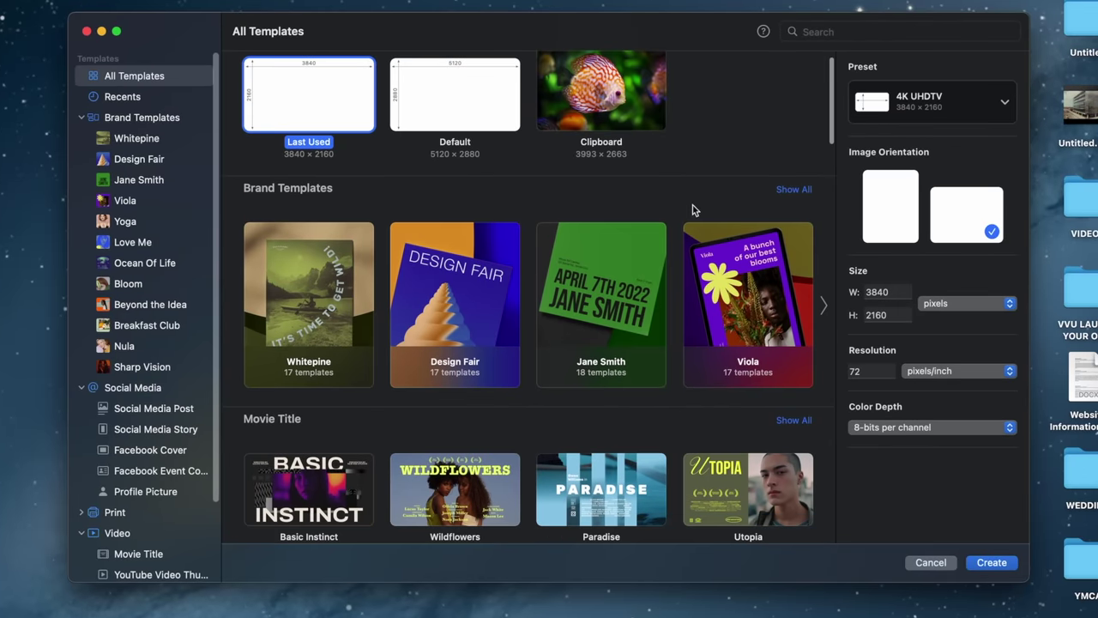
scroll(779, 193, down, 3)
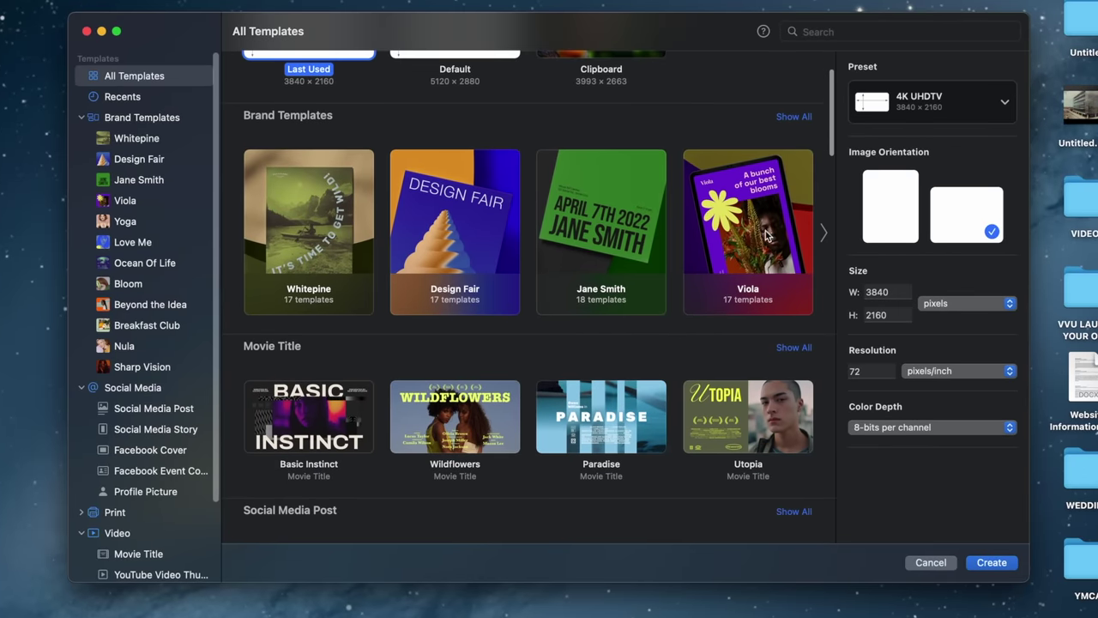
scroll(769, 223, down, 10)
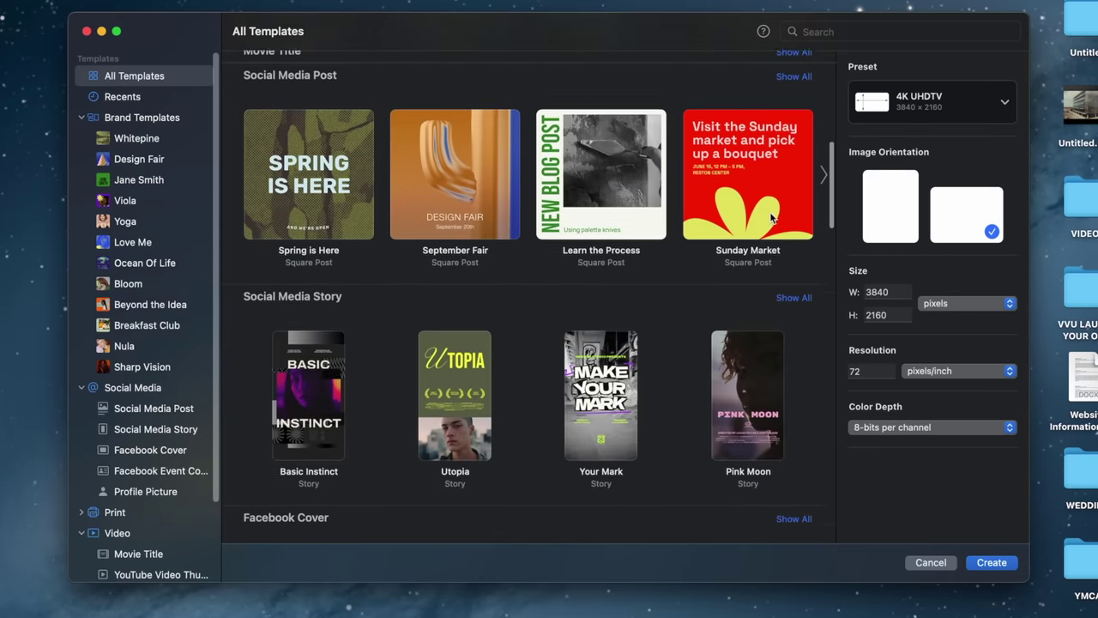
scroll(771, 218, down, 15)
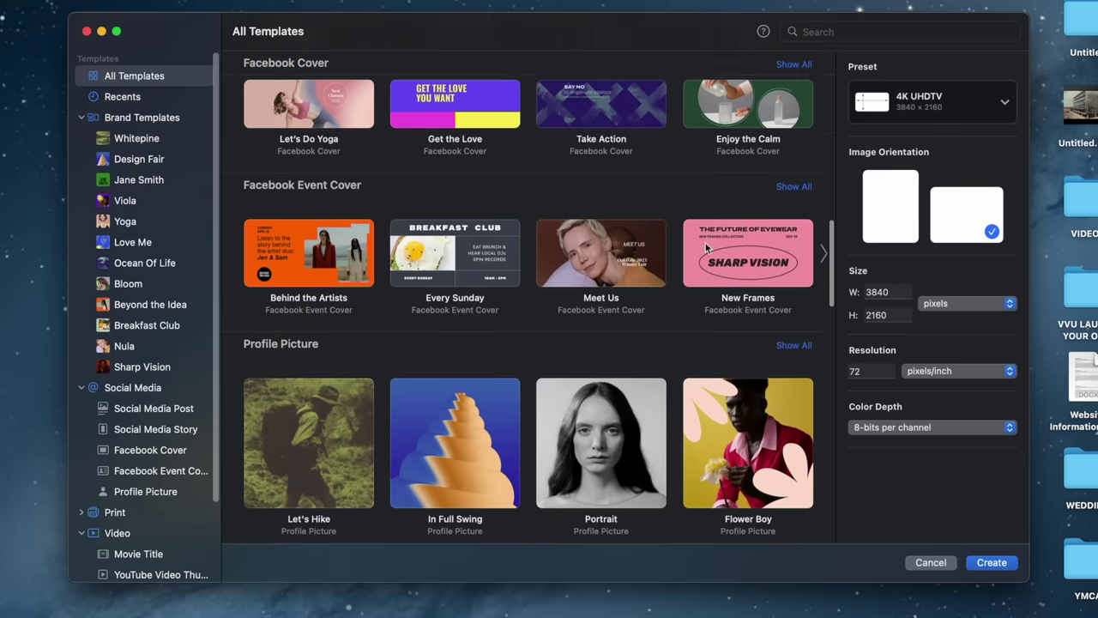
scroll(705, 247, down, 6)
scroll(735, 395, down, 3)
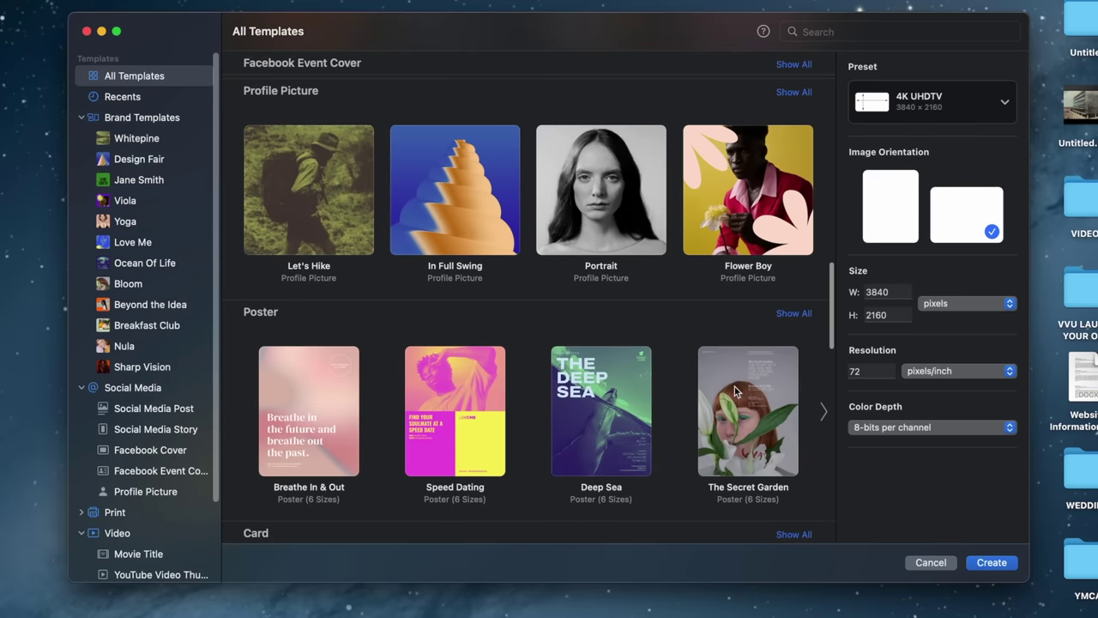
scroll(731, 383, down, 12)
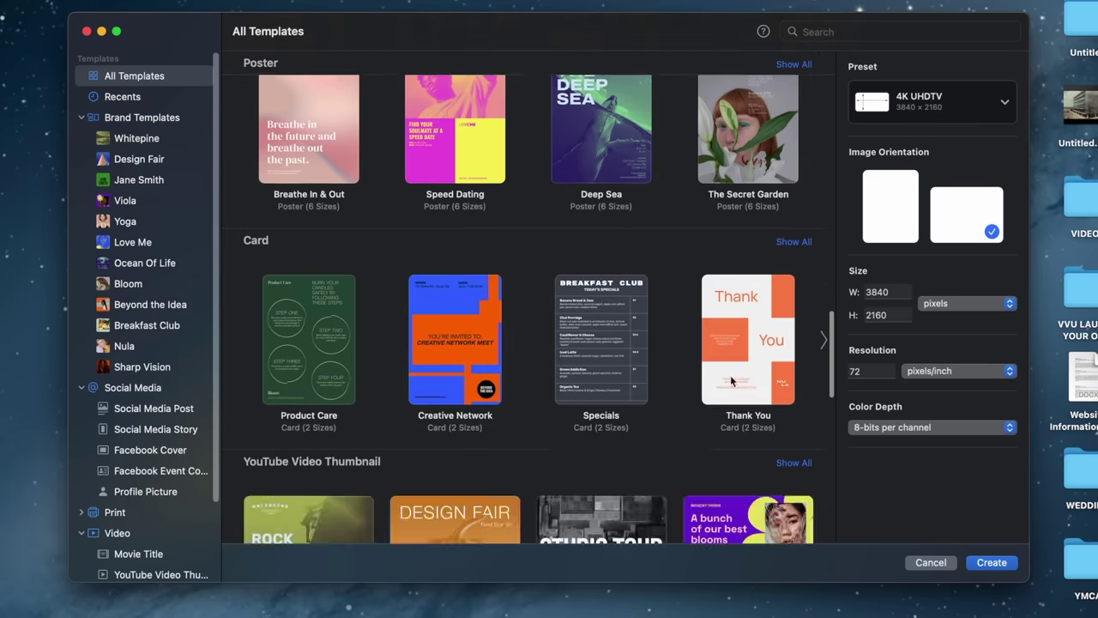
scroll(729, 377, down, 4)
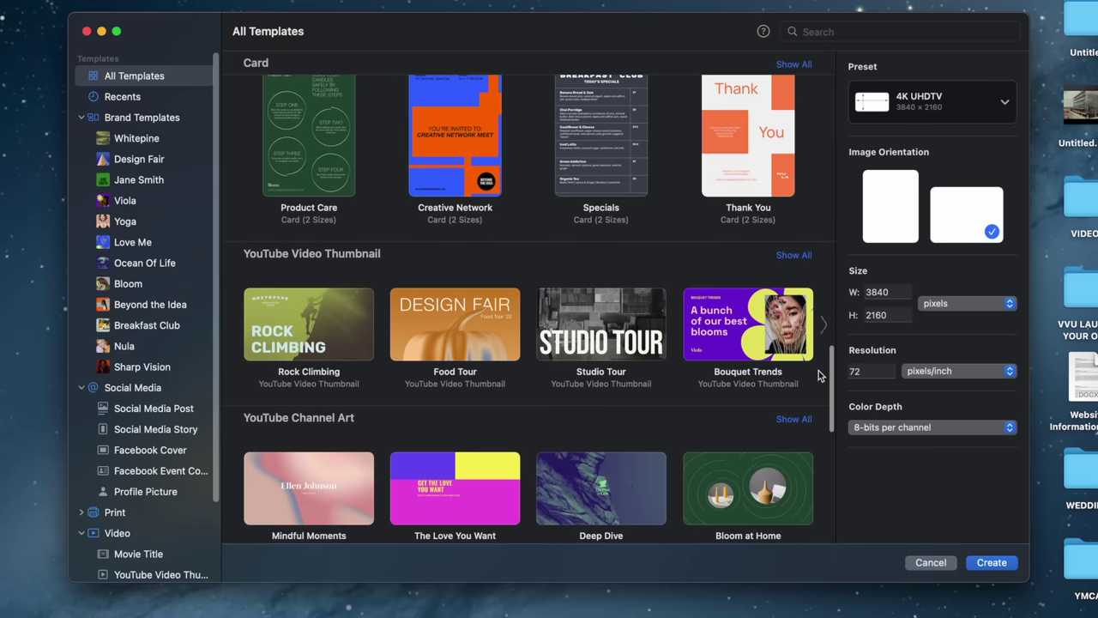
drag(841, 374, 818, 163)
scroll(818, 163, up, 11)
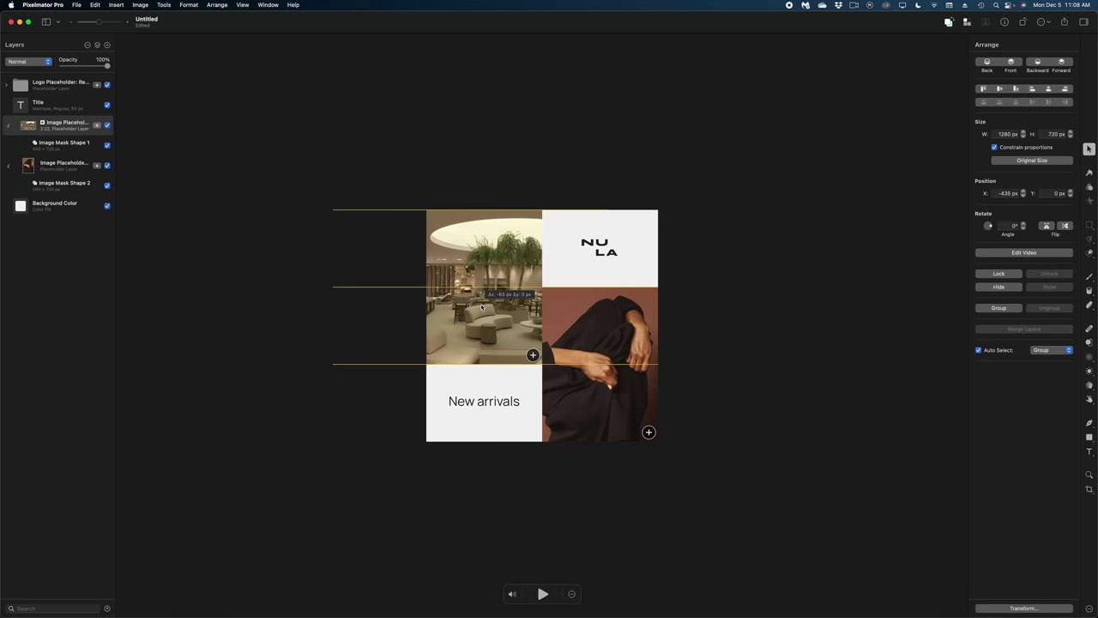
Step: Nudge the restaurant image left in its frame and swap the woman photo for the building video
drag(482, 307, 470, 307)
click(579, 346)
click(673, 463)
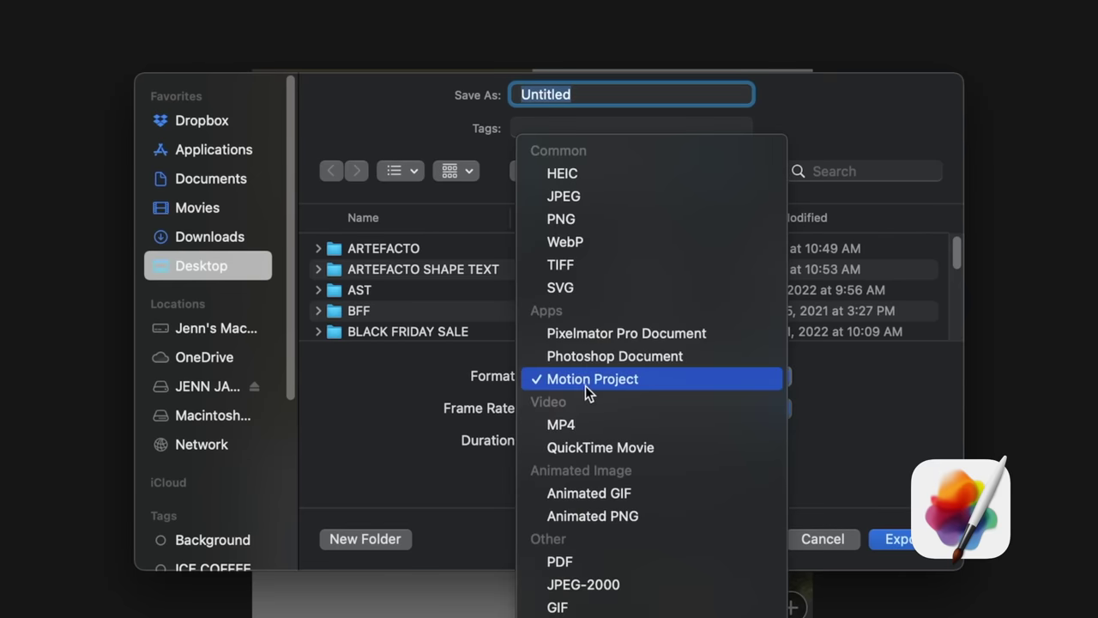
Step: Choose MP4 as the export format and name the file soca
click(572, 426)
text(soca)
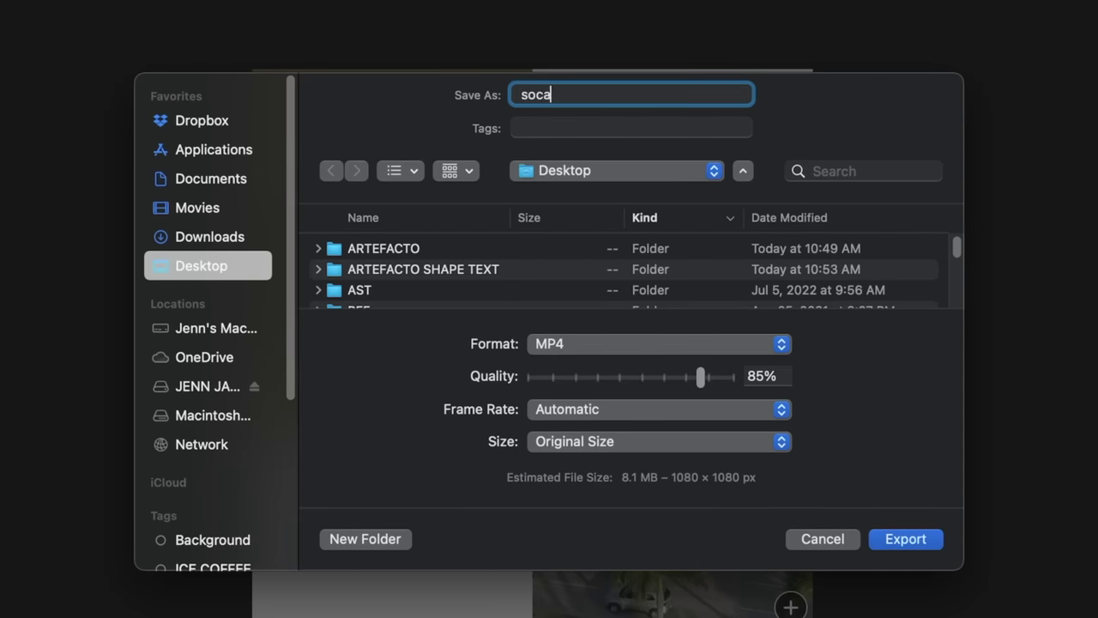